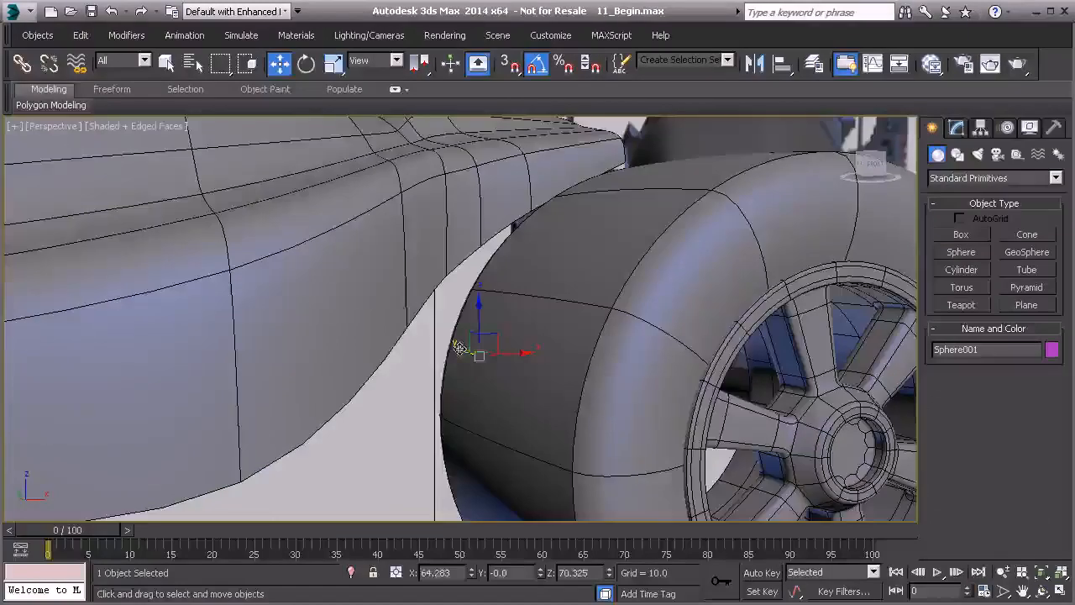
Step: Reduce the number of segments on the sphere at the wheel hub to 13
key(z)
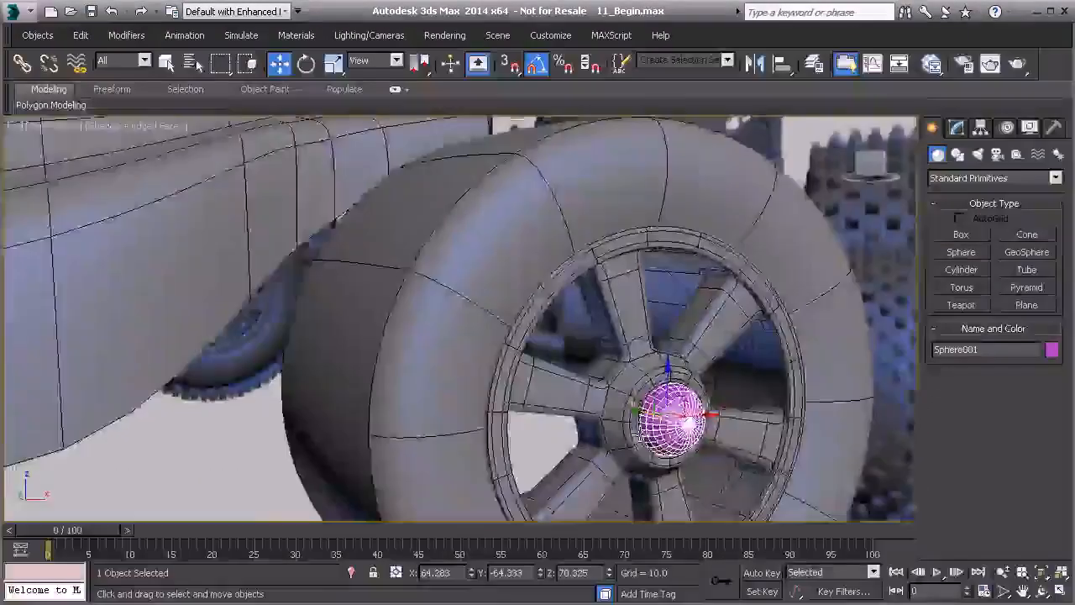
scroll(486, 362, up, 3)
scroll(488, 355, down, 3)
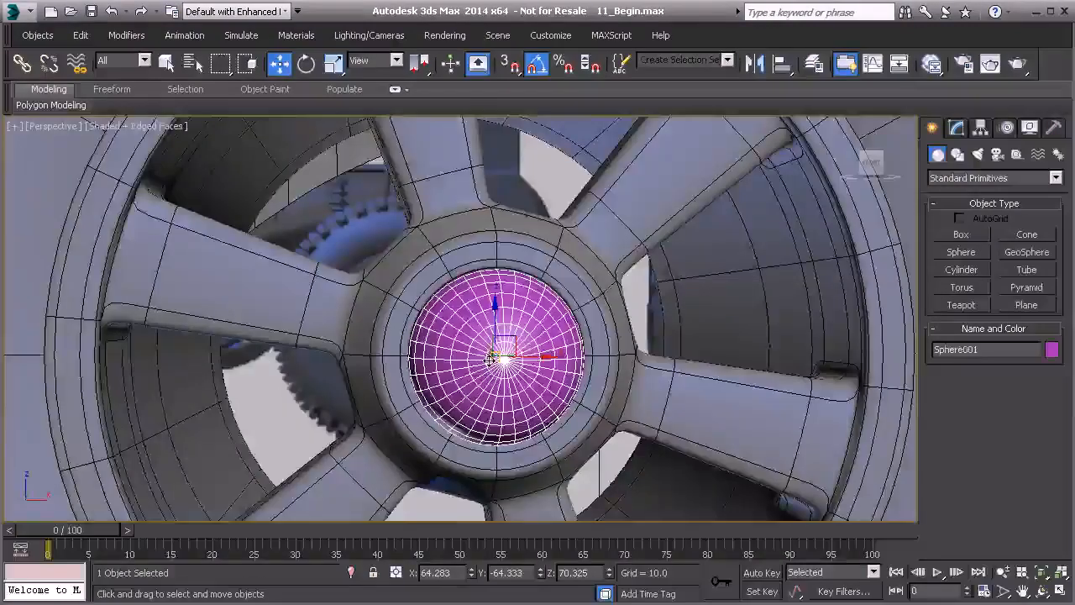
alt+middle_drag(489, 355, 521, 320)
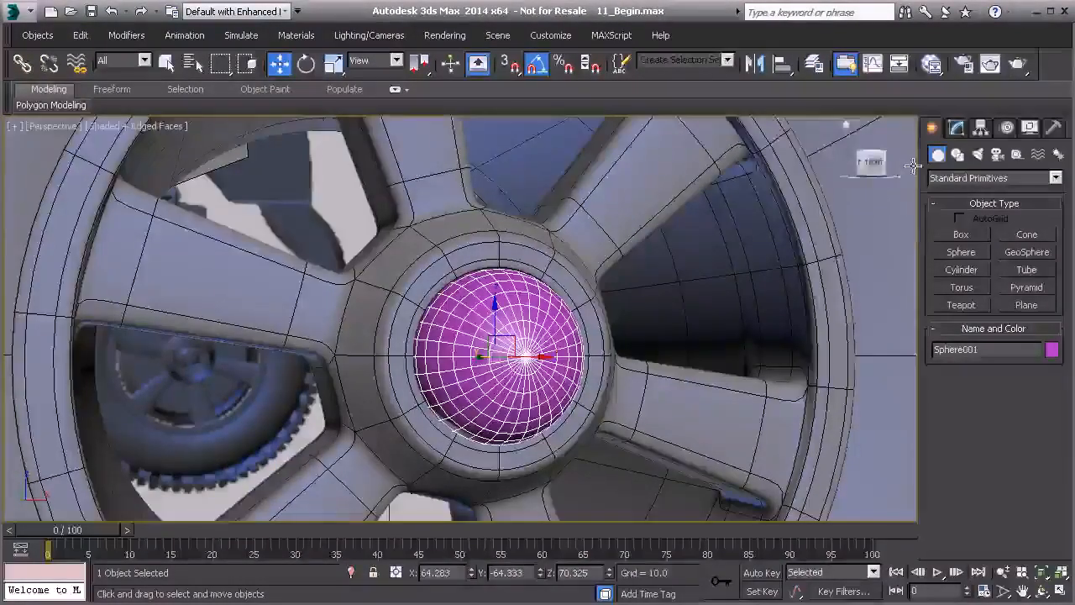
click(958, 129)
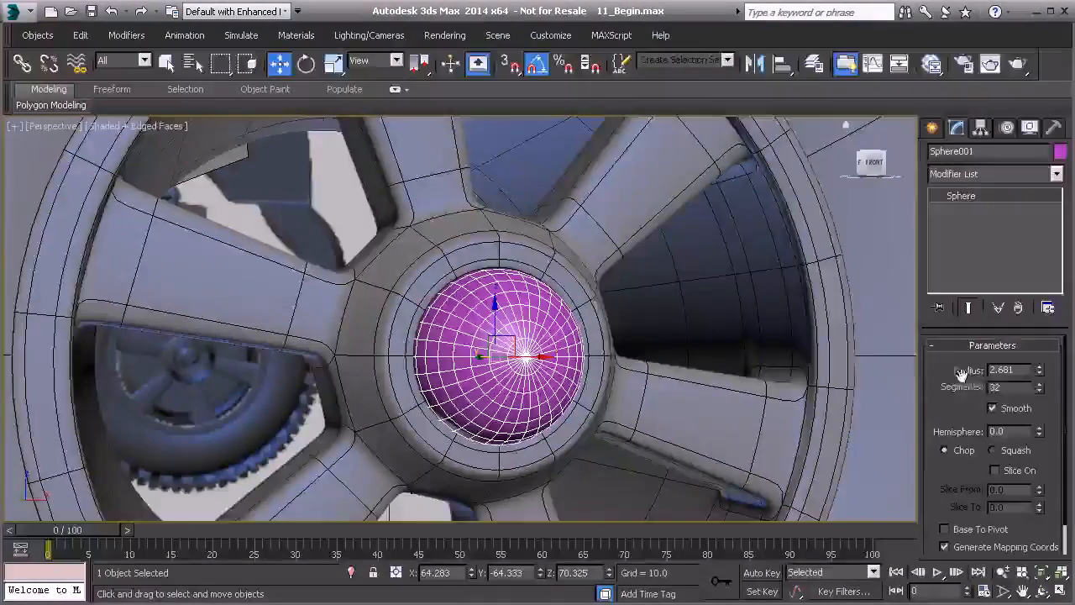
drag(1040, 390, 1041, 402)
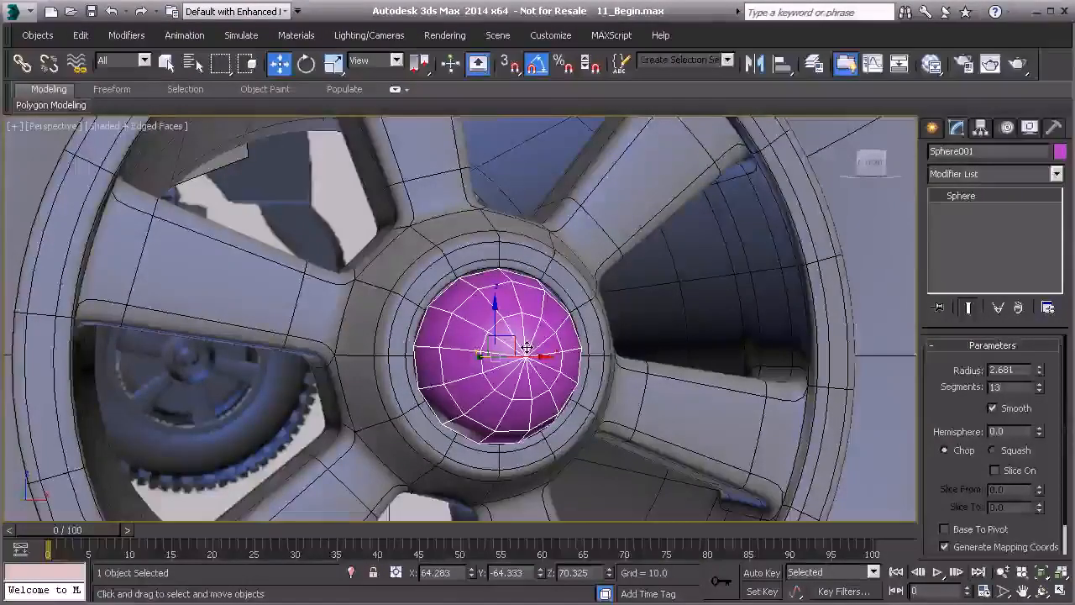
Step: Delete the sphere and draw a cube about 5.2 units in size over the hub opening in the Front view
key(Delete)
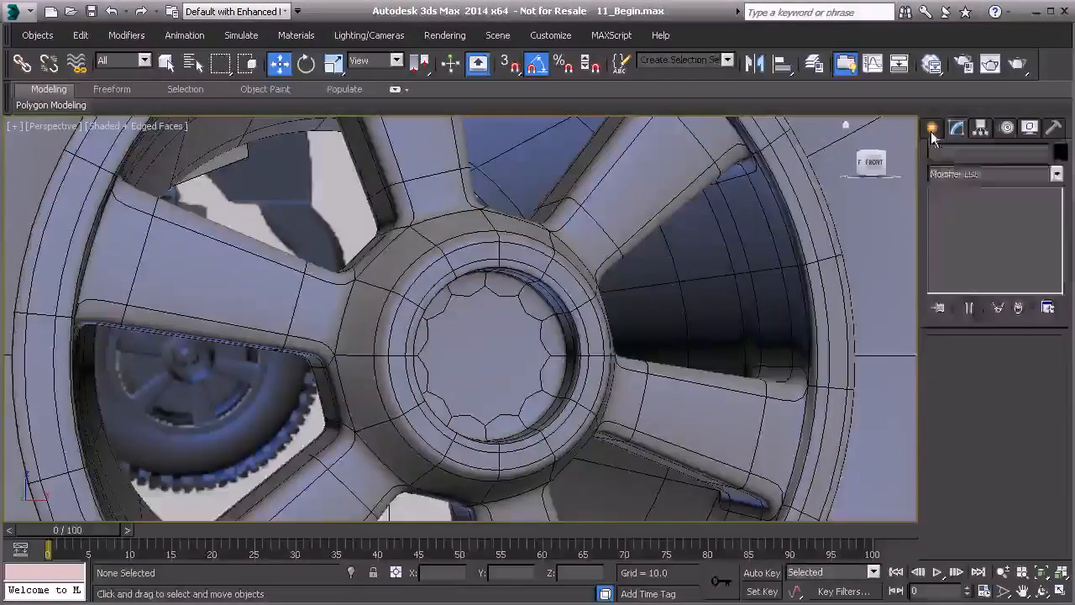
click(932, 127)
click(958, 236)
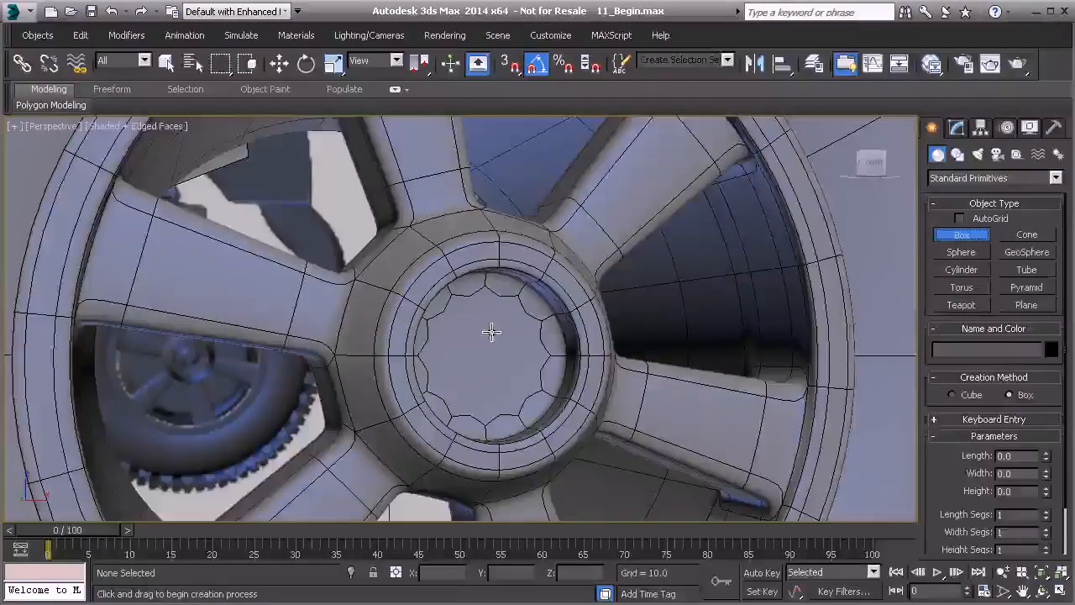
scroll(480, 331, down, 5)
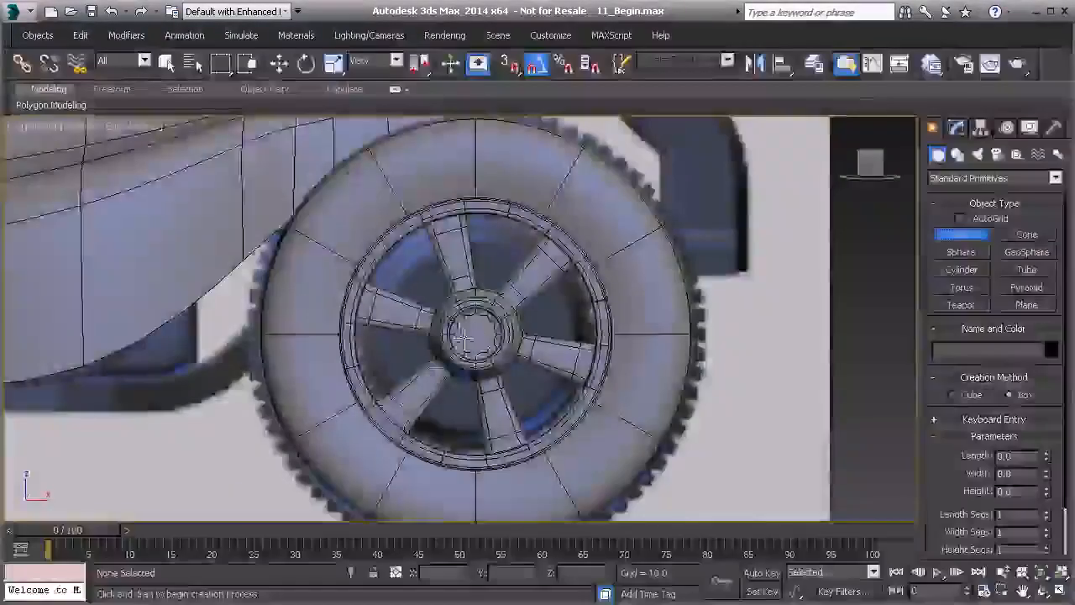
key(f)
scroll(476, 331, up, 5)
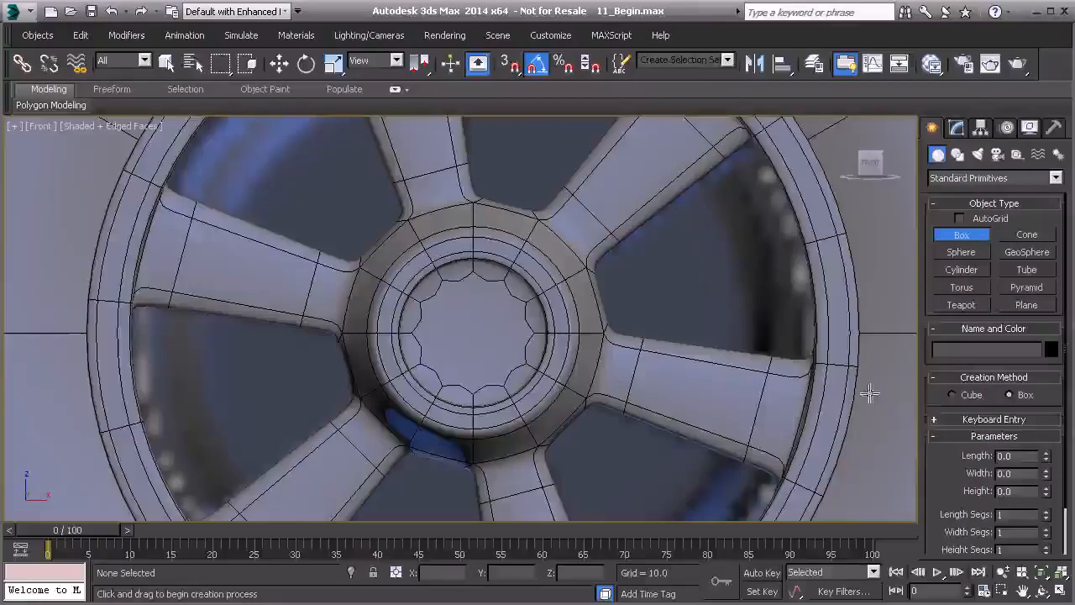
click(952, 395)
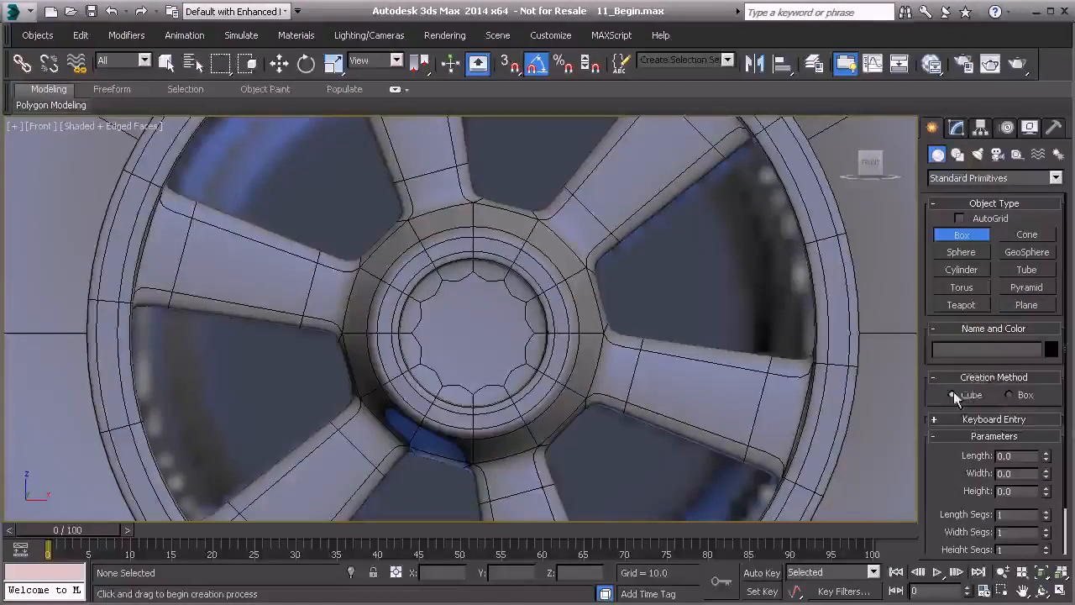
drag(469, 330, 434, 267)
key(F3)
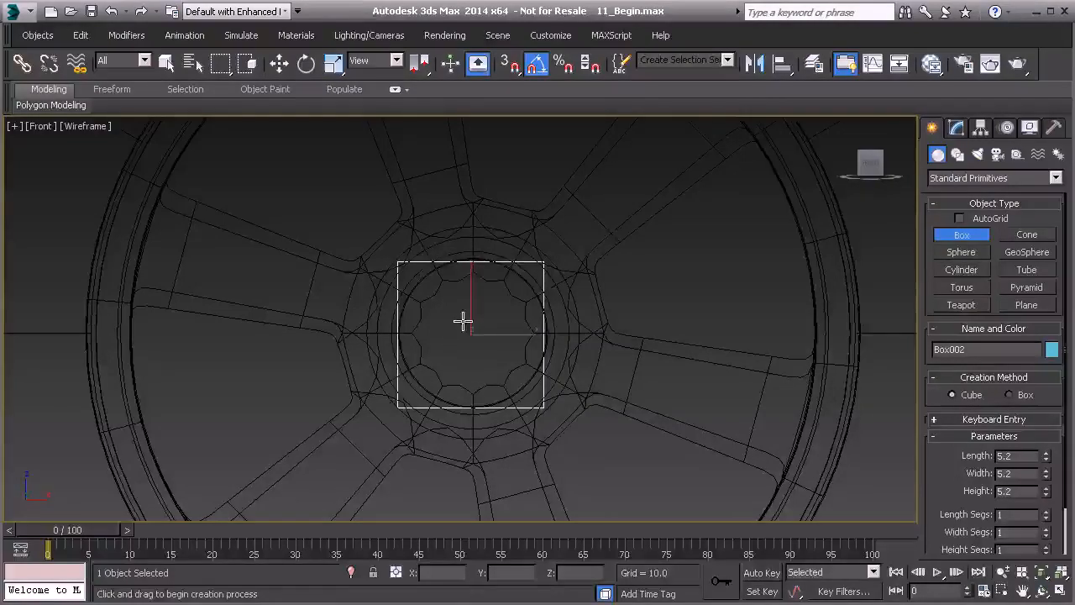
Step: Bring the cube out to the wheel and align its center to the center of Tube001 in X, Y and Z
key(w)
key(p)
scroll(463, 343, down, 5)
alt+middle_drag(459, 350, 526, 373)
key(F3)
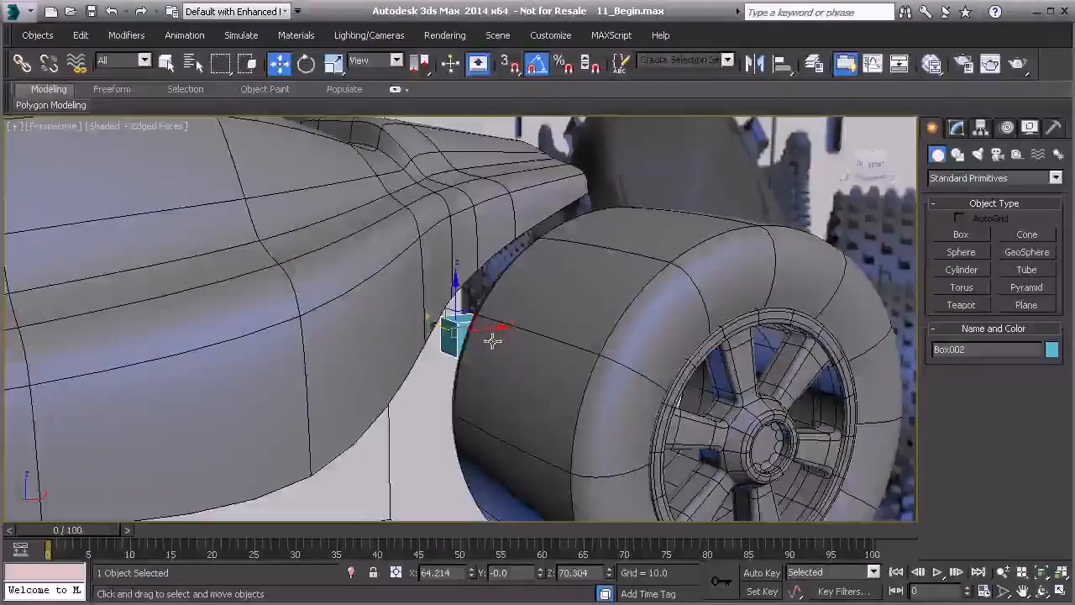
drag(434, 326, 760, 393)
alt+middle_drag(760, 393, 592, 403)
click(780, 64)
click(632, 338)
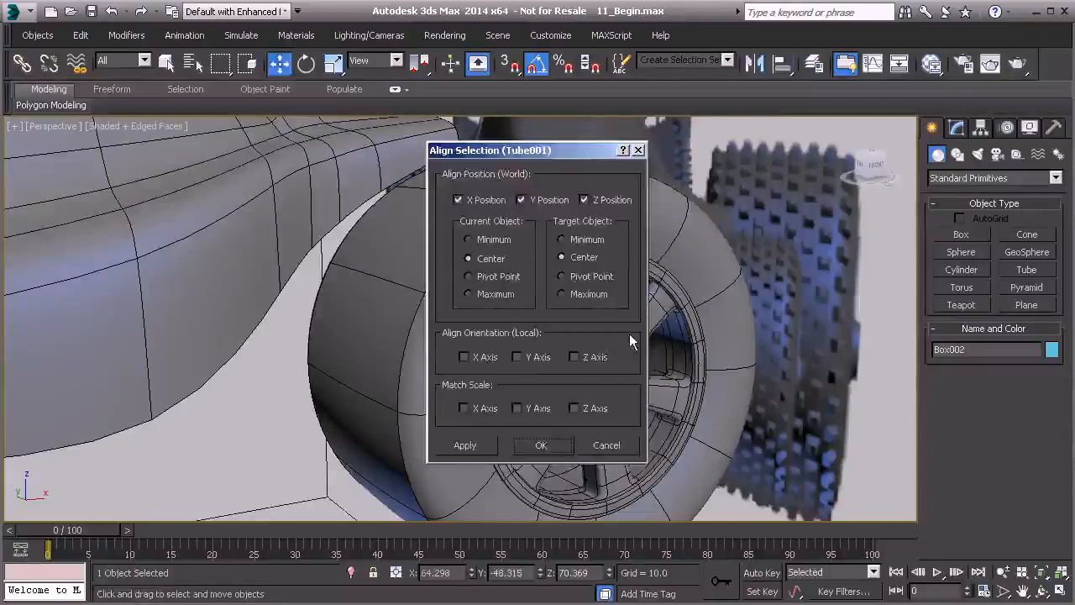
click(540, 444)
Step: Move the cube outward along Y to about -61.444 so it sits at the front of the hub
drag(544, 377, 567, 384)
alt+middle_drag(567, 384, 582, 356)
scroll(615, 423, up, 4)
alt+middle_drag(615, 424, 588, 393)
Step: Convert the cube to an Editable Poly
click(955, 127)
click(1055, 175)
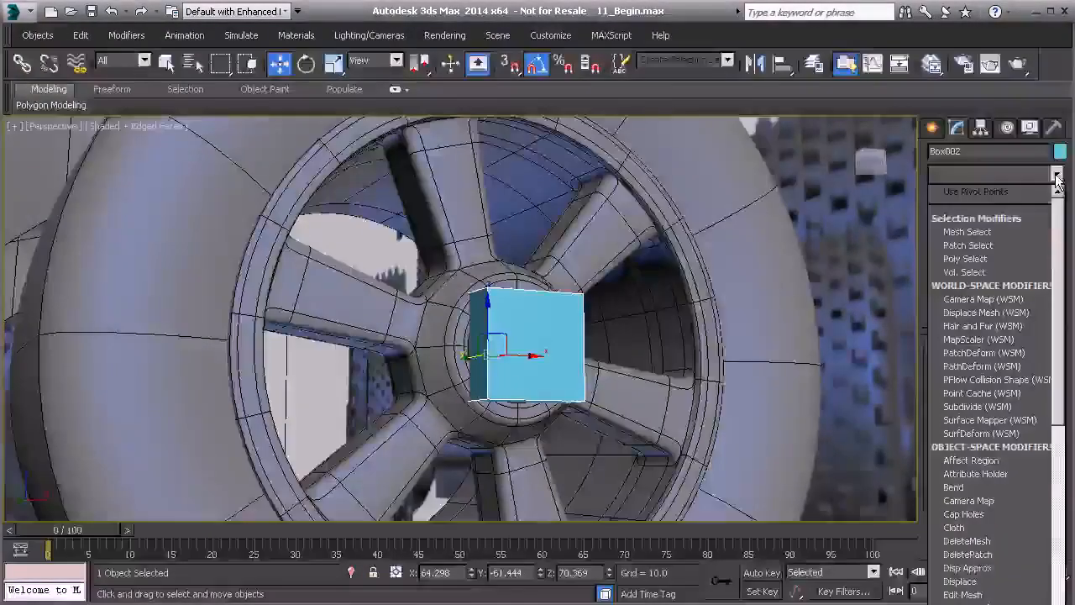
click(536, 325)
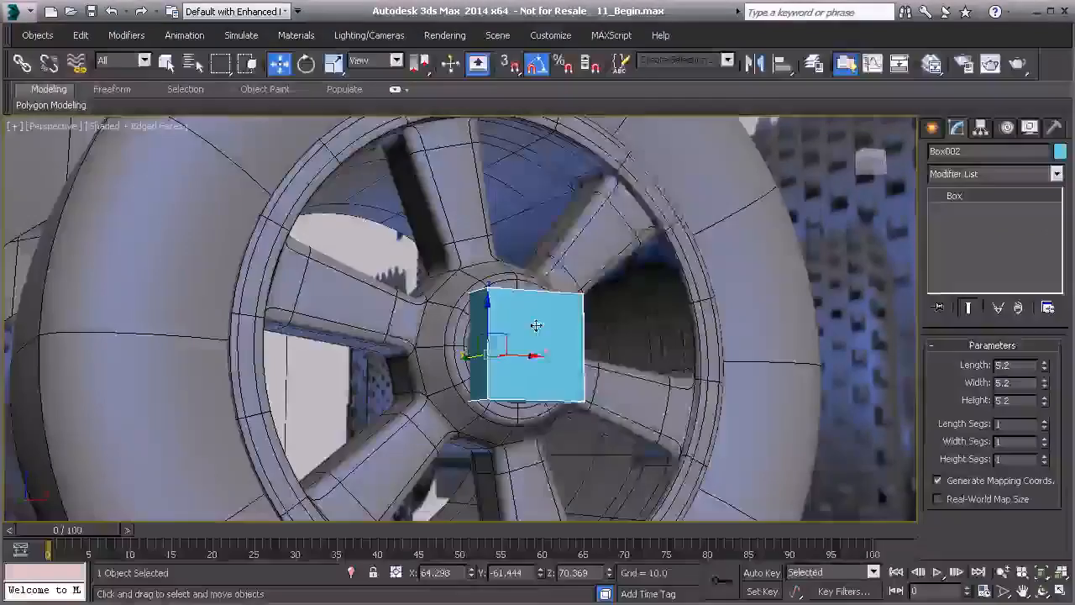
right_click(536, 325)
mouse_move(619, 479)
click(768, 491)
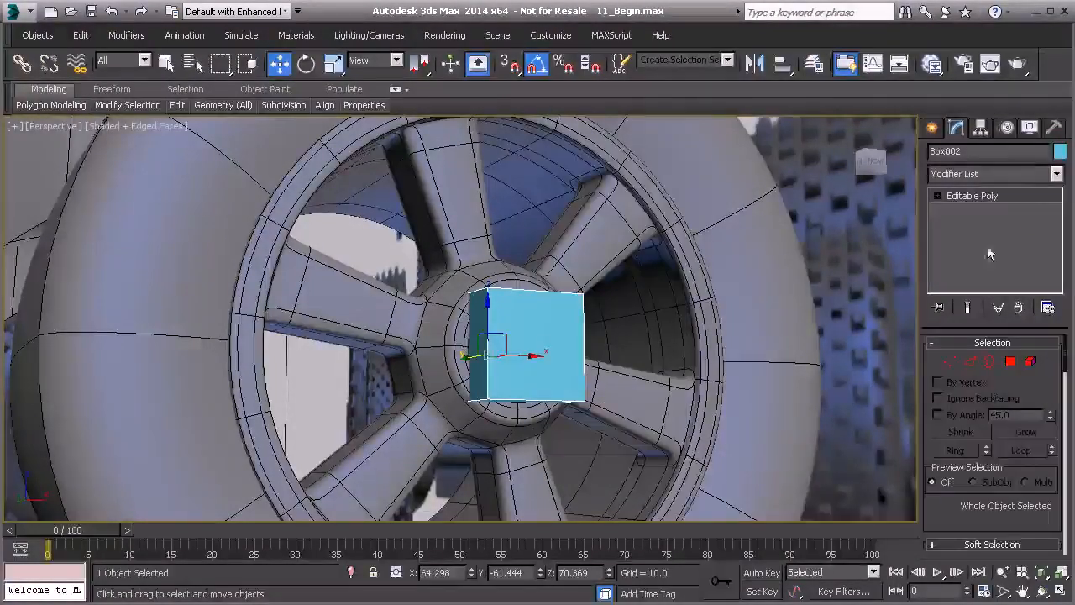
Step: Apply a TurboSmooth modifier to the cube and set its iterations to 3
click(1056, 174)
drag(1060, 210, 1039, 576)
click(968, 556)
alt+middle_drag(520, 352, 470, 319)
alt+middle_drag(521, 389, 543, 351)
scroll(507, 343, up, 5)
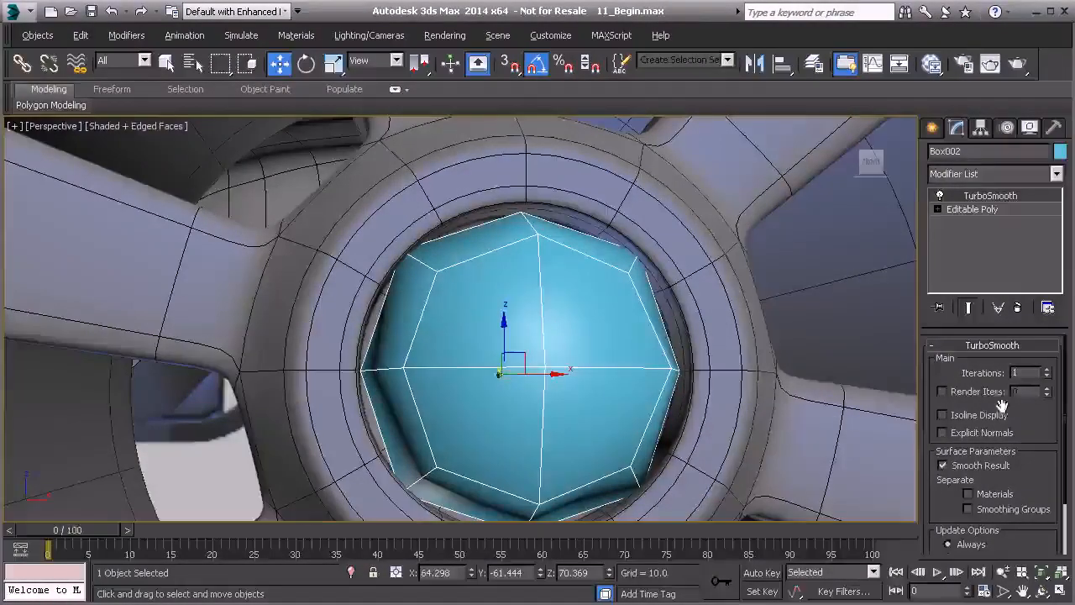
click(1047, 371)
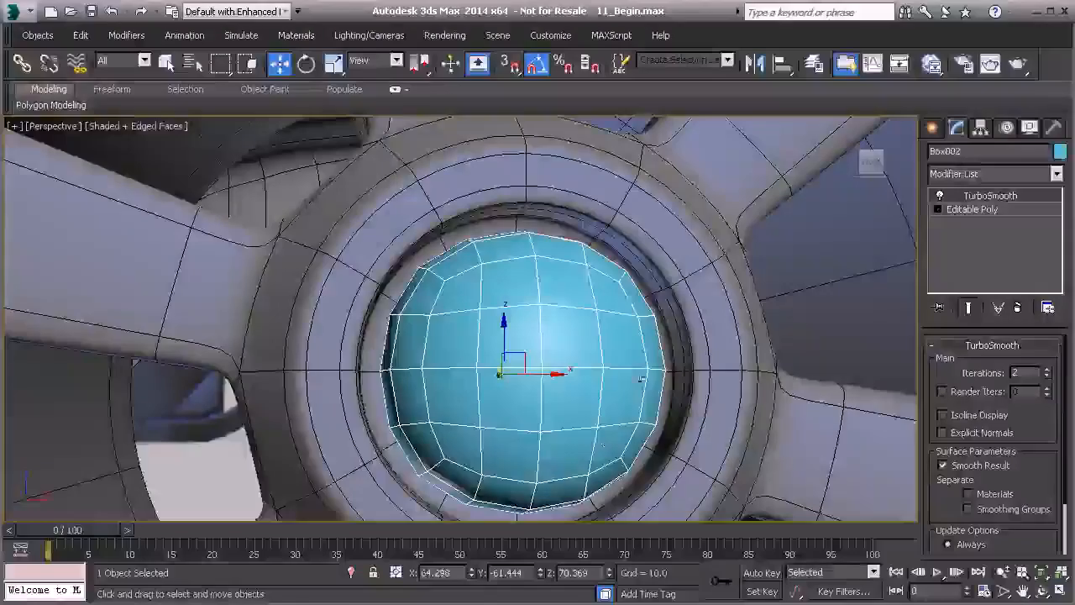
click(1047, 372)
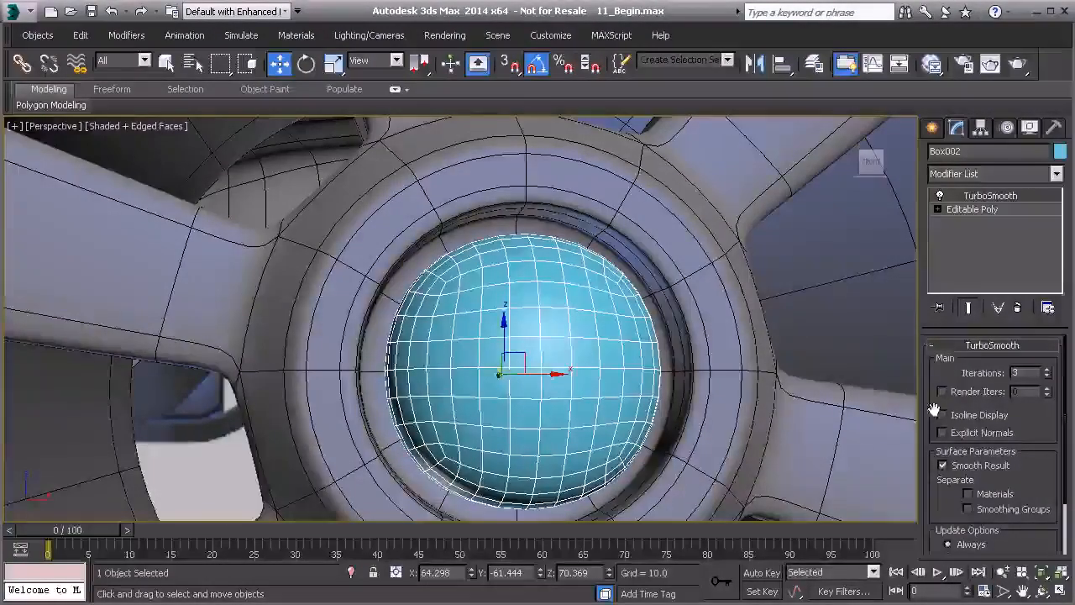
Step: Collapse the smoothed cube to an Editable Poly
alt+middle_drag(537, 354, 547, 348)
right_click(548, 349)
mouse_move(619, 504)
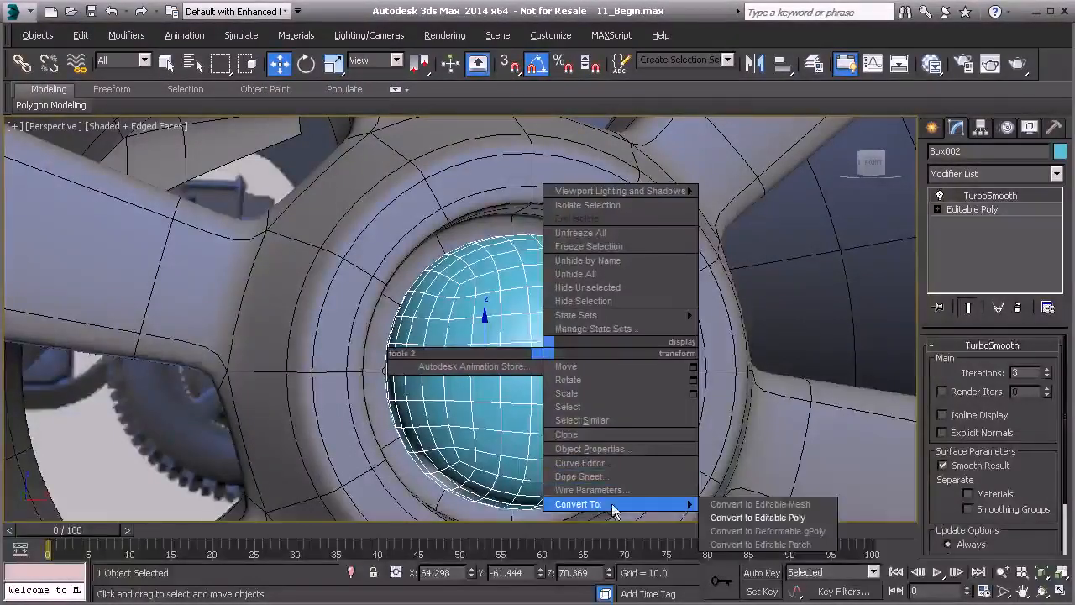
click(742, 517)
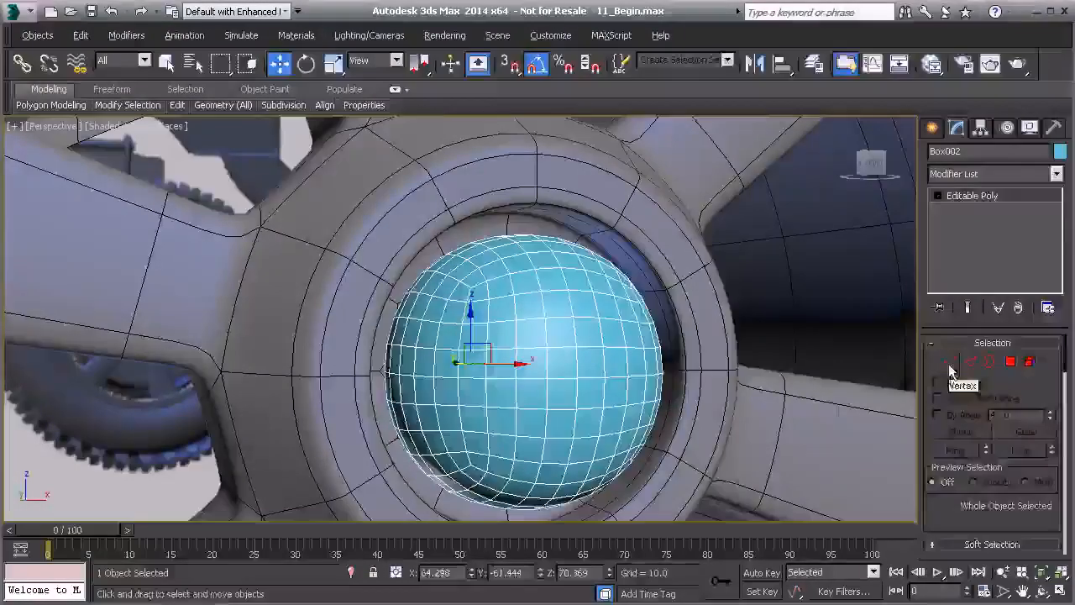
Step: Delete the vertices of the ball's rear half in the Top wireframe view, keeping the front half and its middle row
click(946, 364)
key(t)
mouse_move(560, 368)
middle_down()
mouse_move(598, 366)
mouse_move(599, 336)
middle_up()
key(F3)
scroll(554, 382, up, 8)
drag(662, 274, 770, 332)
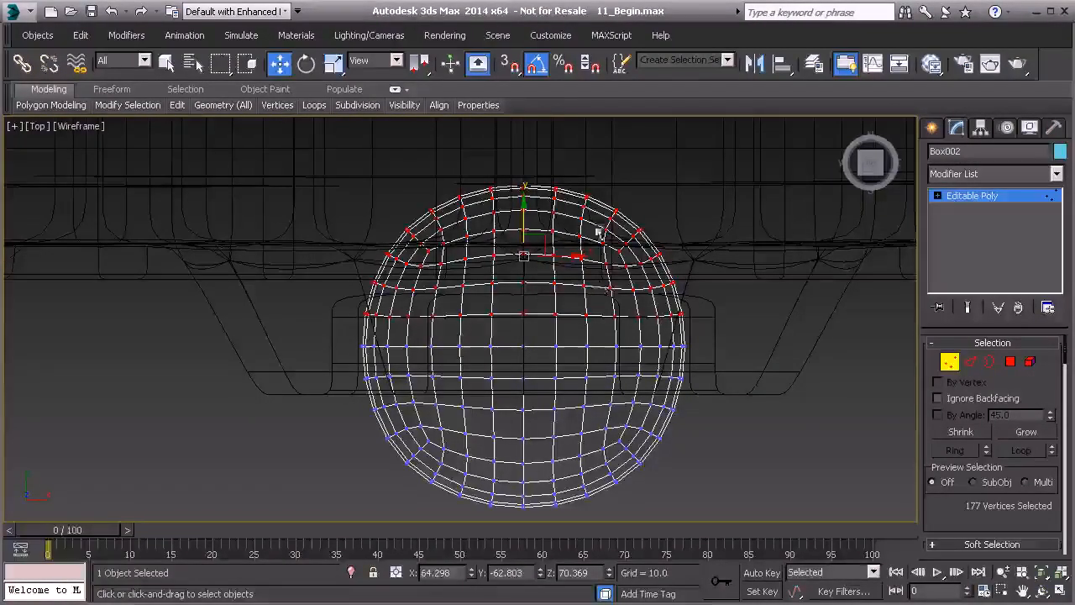
key(Delete)
click(949, 363)
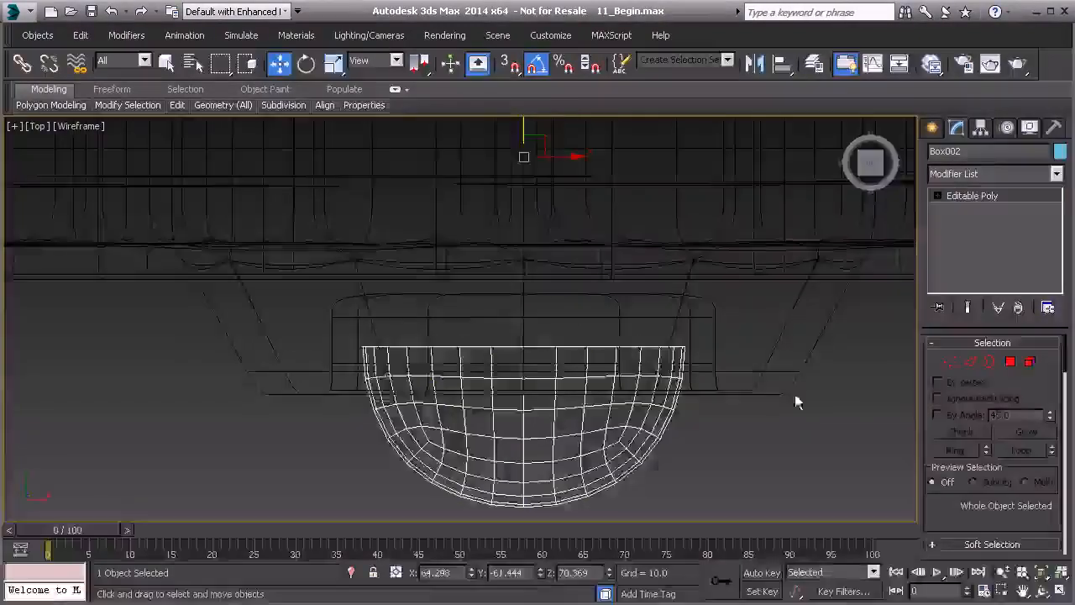
Step: Move the half-sphere slightly back along Y into the hub opening in the shaded Perspective view
key(p)
key(z)
mouse_move(621, 405)
alt+middle_down()
mouse_move(682, 285)
mouse_move(554, 261)
mouse_move(381, 384)
alt+middle_up()
key(F3)
scroll(664, 294, down, 3)
drag(381, 384, 364, 392)
alt+middle_drag(484, 313, 412, 313)
Step: Select a vertical band of polygons, two wide and eight high, down the middle of the half-sphere
click(1010, 363)
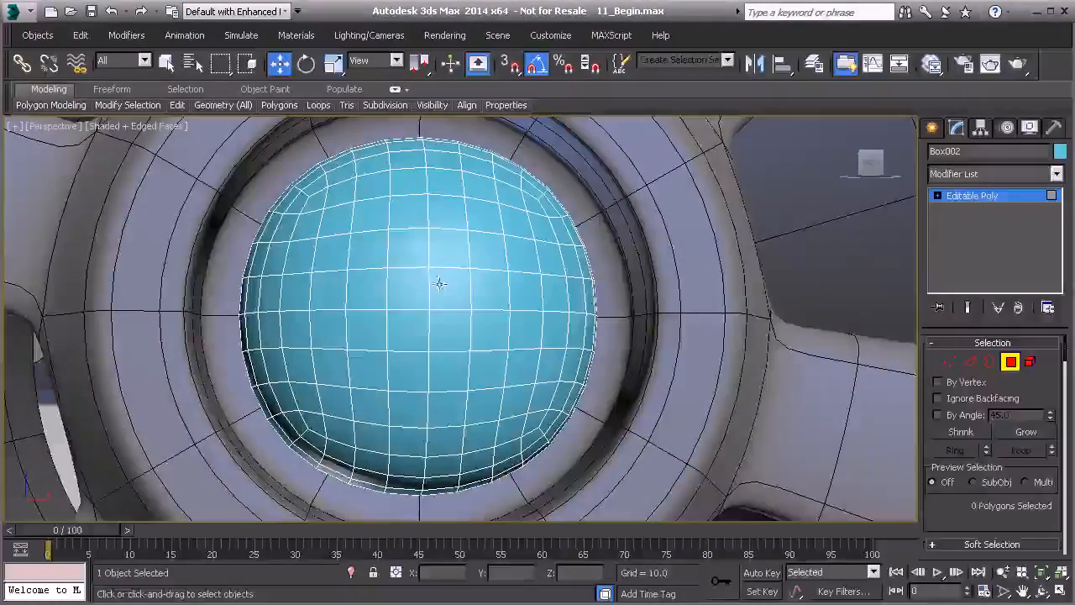
ctrl+click(447, 212)
ctrl+click(443, 249)
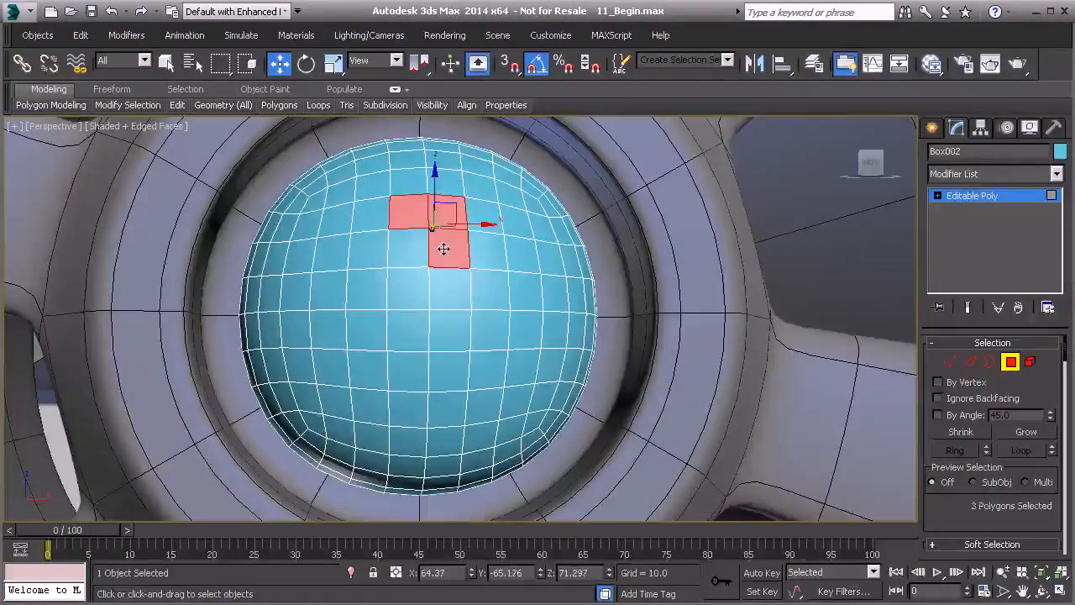
ctrl+click(408, 288)
ctrl+click(436, 284)
ctrl+click(404, 344)
ctrl+click(438, 368)
ctrl+click(422, 401)
alt+middle_drag(442, 424, 403, 442)
ctrl+click(429, 444)
alt+middle_drag(398, 371, 419, 361)
ctrl+click(429, 183)
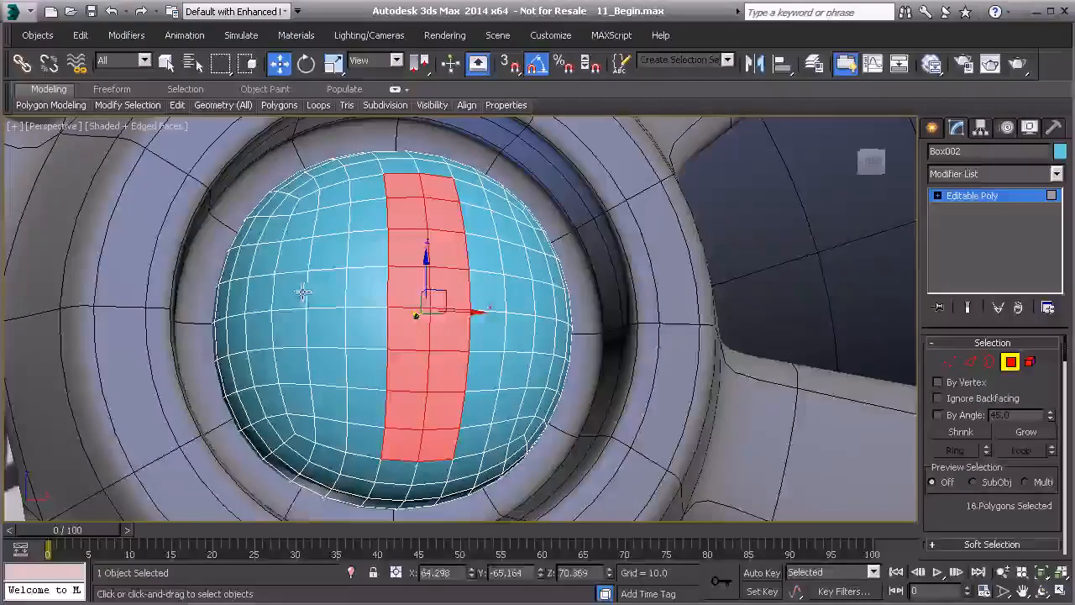
Step: Add a two-polygon-high horizontal band, three polygons long on each side, to the selection to form a cross
ctrl+click(289, 298)
ctrl+click(324, 326)
ctrl+click(336, 290)
ctrl+click(363, 324)
ctrl+click(542, 311)
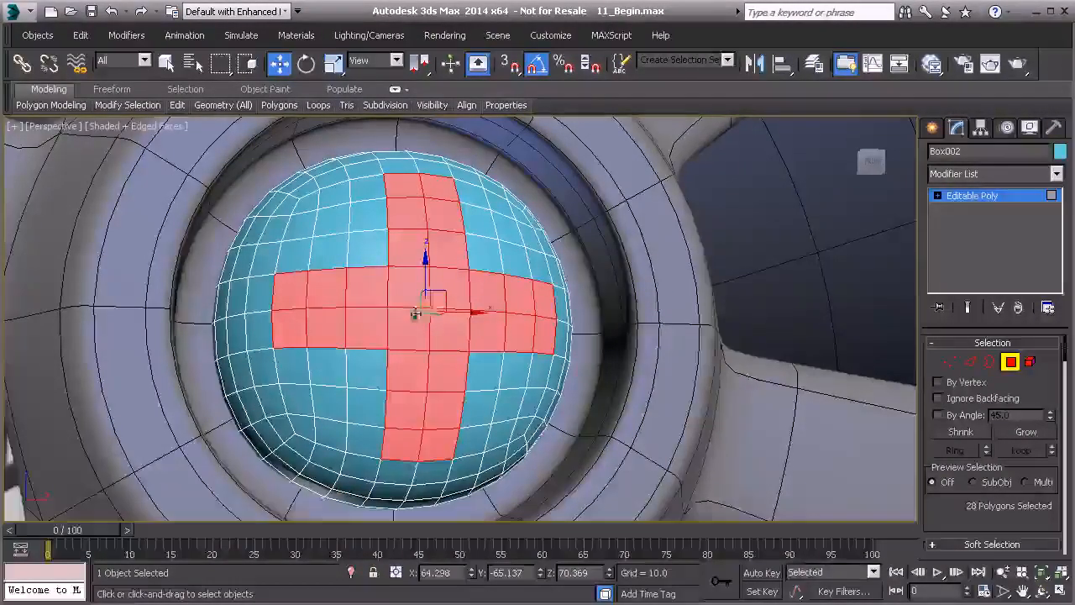
Step: Extrude the selected cross polygons inward twice with a height of -0.2
alt+middle_drag(424, 381, 488, 392)
scroll(966, 495, down, 2)
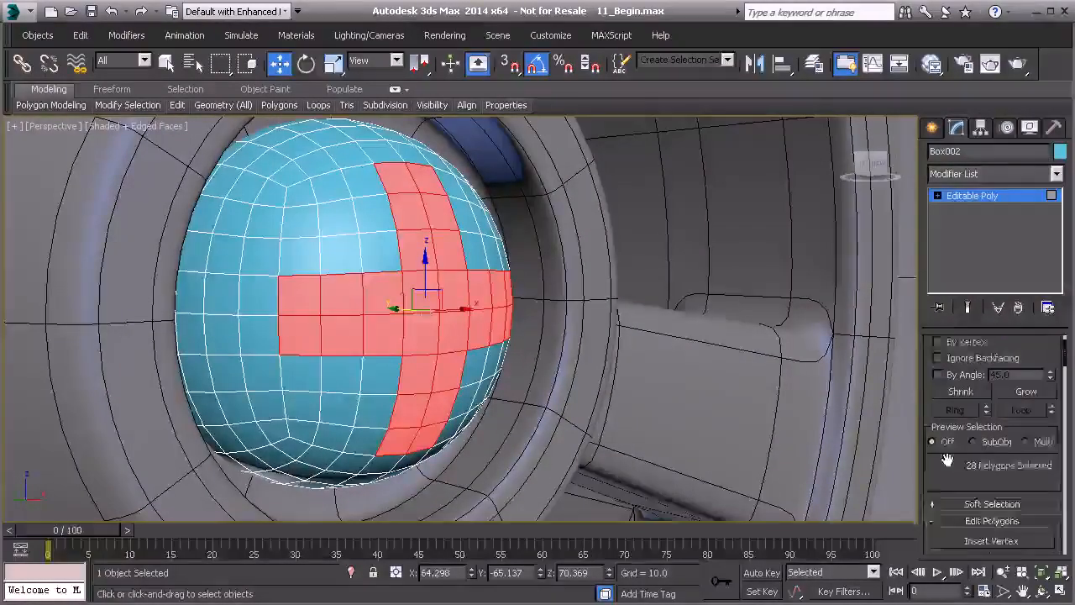
scroll(973, 515, down, 1)
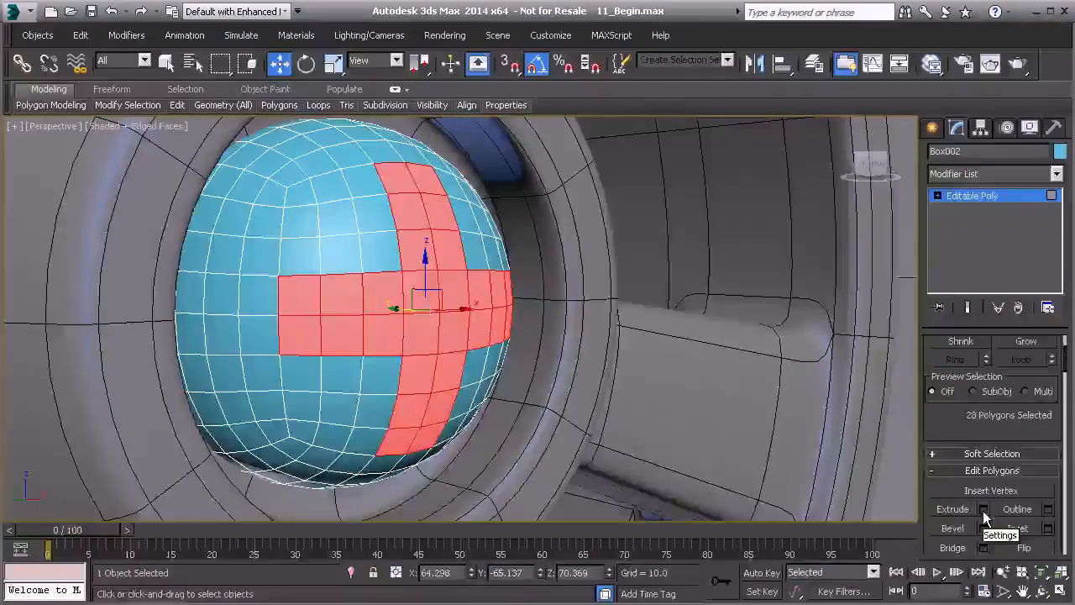
click(984, 509)
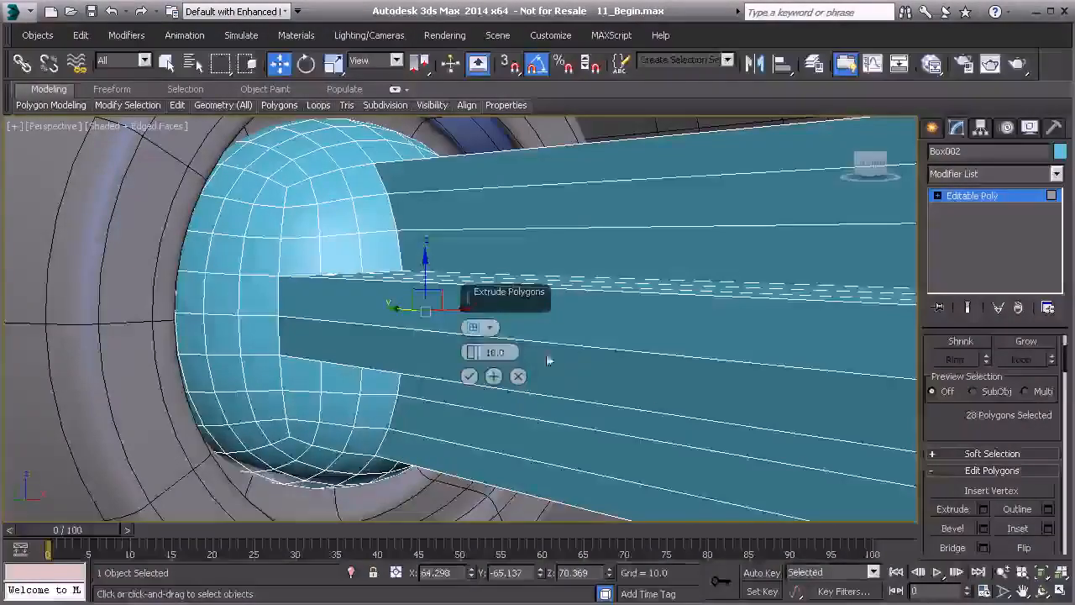
drag(473, 356, 475, 418)
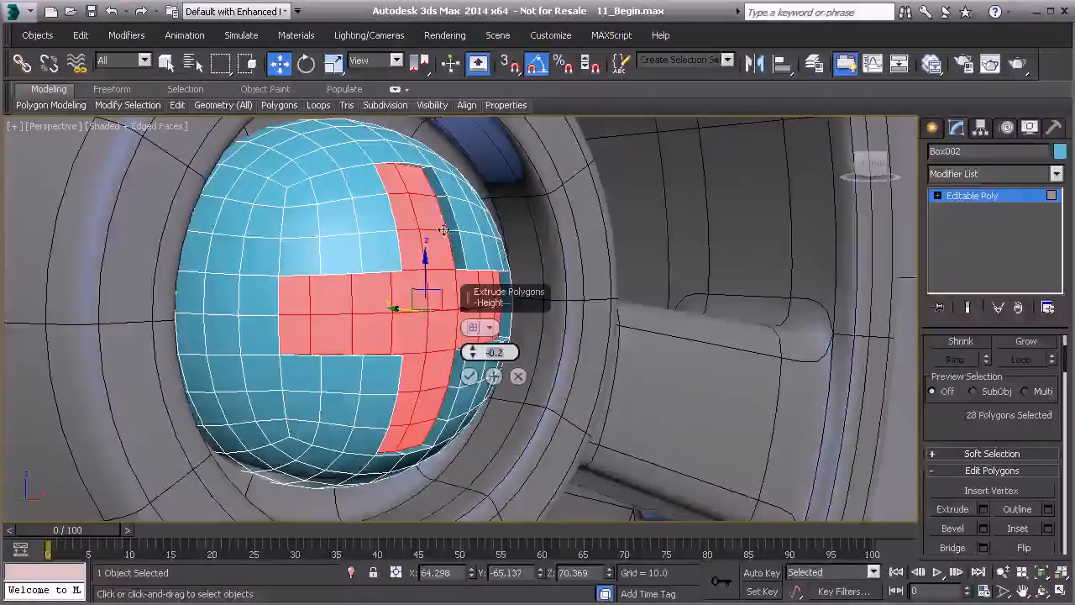
click(494, 377)
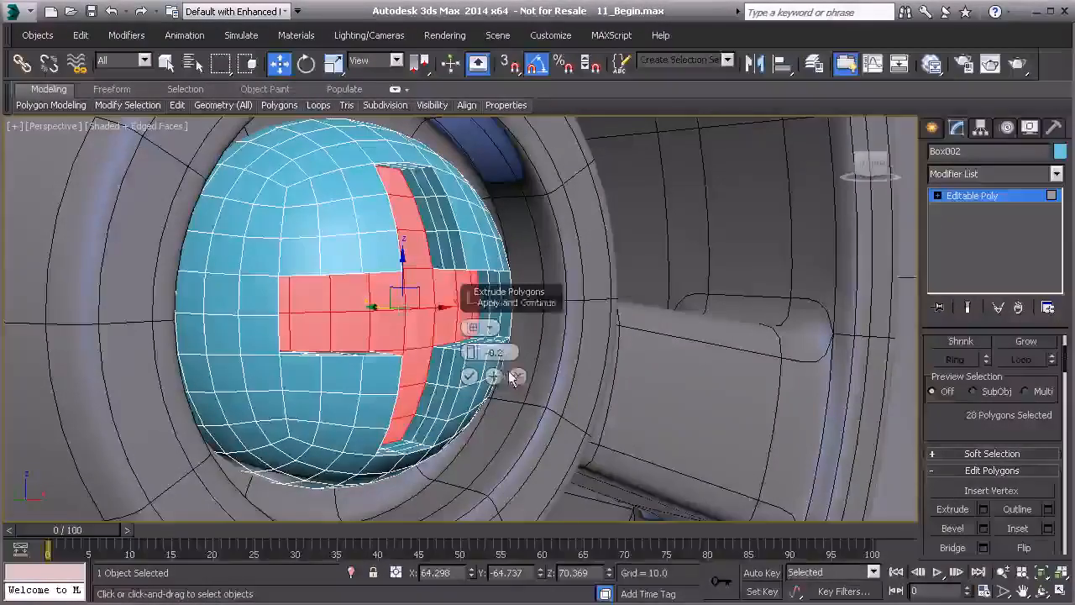
click(502, 375)
Step: Move the recessed cross polygons deeper into the half-sphere along Y, to about -64.351
scroll(420, 312, up, 6)
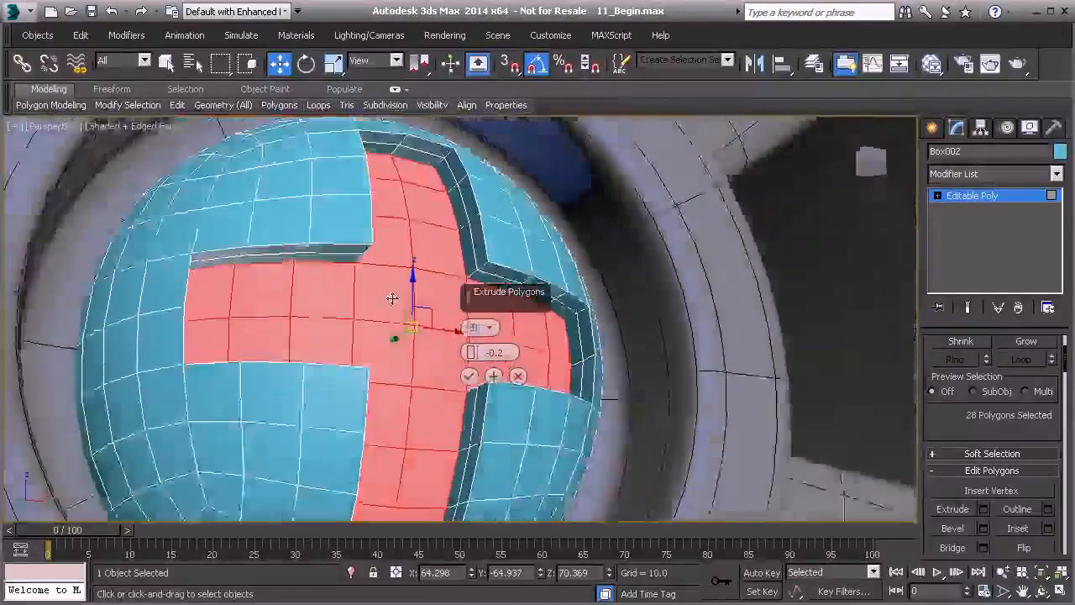
alt+middle_drag(392, 299, 424, 318)
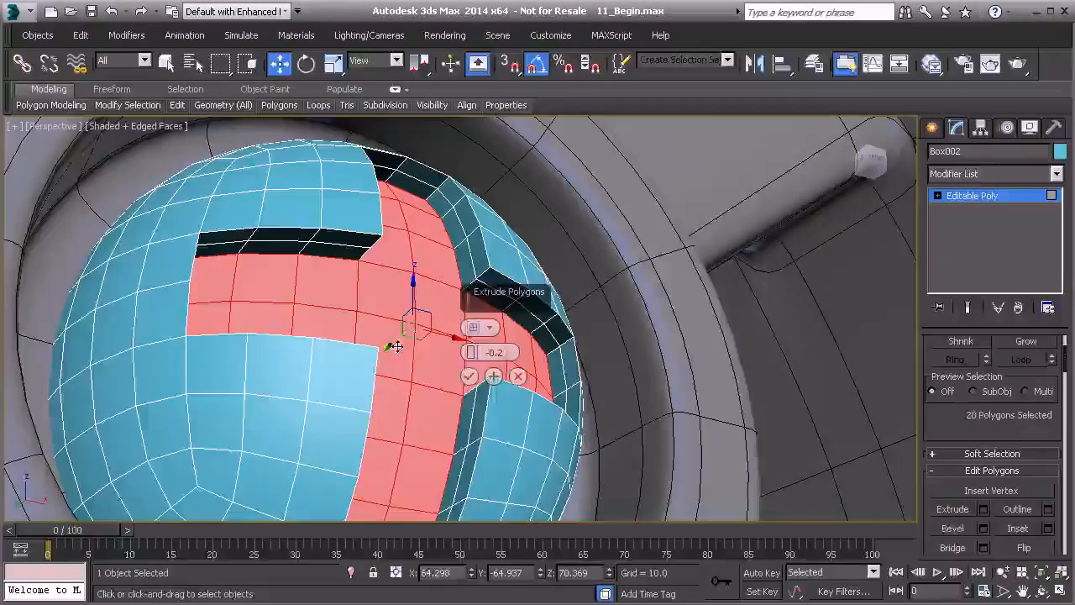
drag(384, 356, 371, 377)
alt+middle_drag(424, 342, 412, 377)
alt+middle_drag(410, 423, 267, 361)
mouse_move(456, 347)
alt+middle_down()
mouse_move(408, 361)
mouse_move(476, 344)
alt+middle_up()
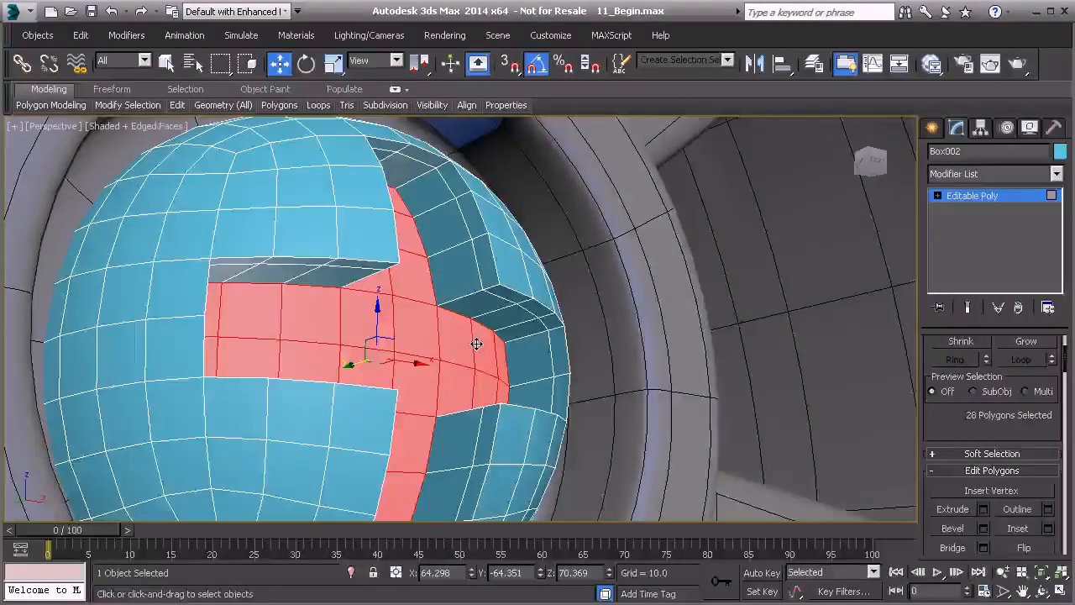
Step: Convert the recessed cross polygon selection to vertices and scale them along Y to flatten the cross floor
alt+middle_drag(518, 376, 461, 379)
scroll(962, 420, up, 3)
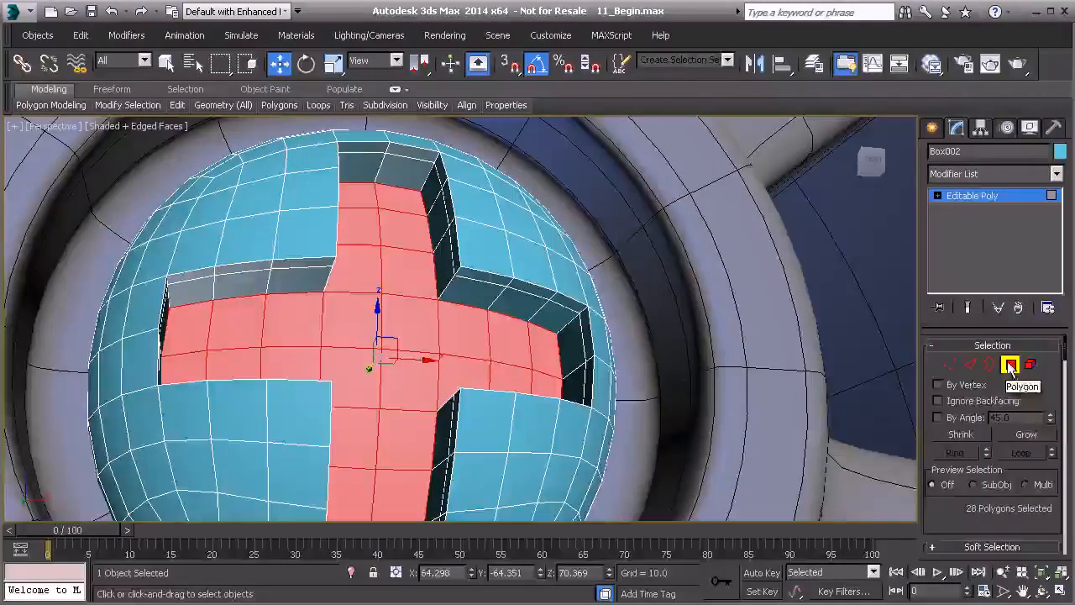
ctrl+click(950, 365)
mouse_move(412, 357)
alt+middle_down()
mouse_move(361, 351)
mouse_move(428, 356)
alt+middle_up()
click(333, 64)
drag(395, 361, 179, 396)
drag(109, 406, 74, 409)
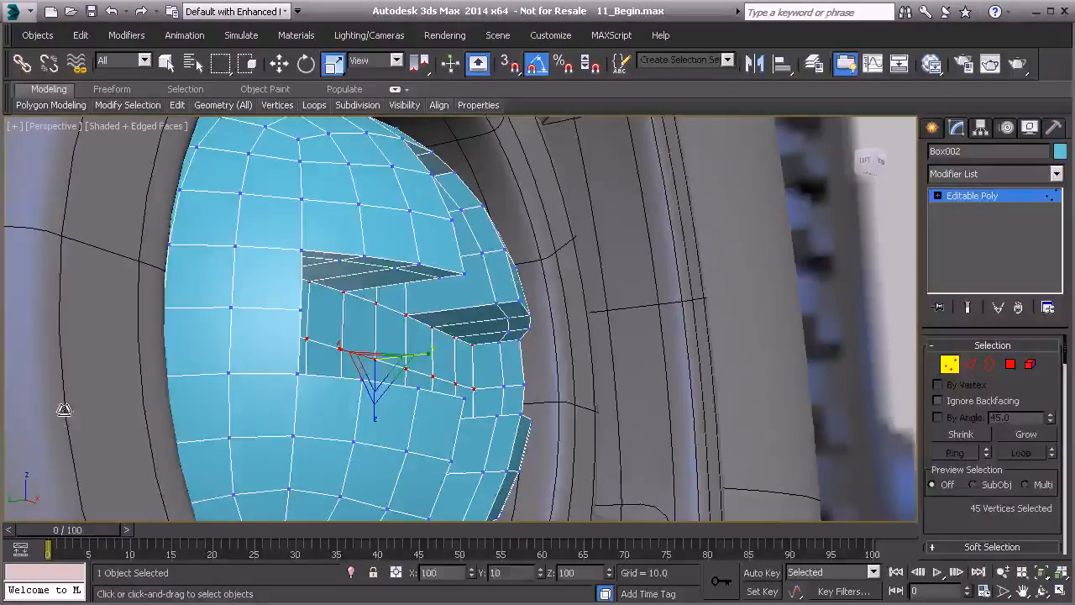
Step: Insert an edge loop with SwiftLoop around the recess walls, close to the floor of the cross
alt+middle_drag(634, 354, 361, 271)
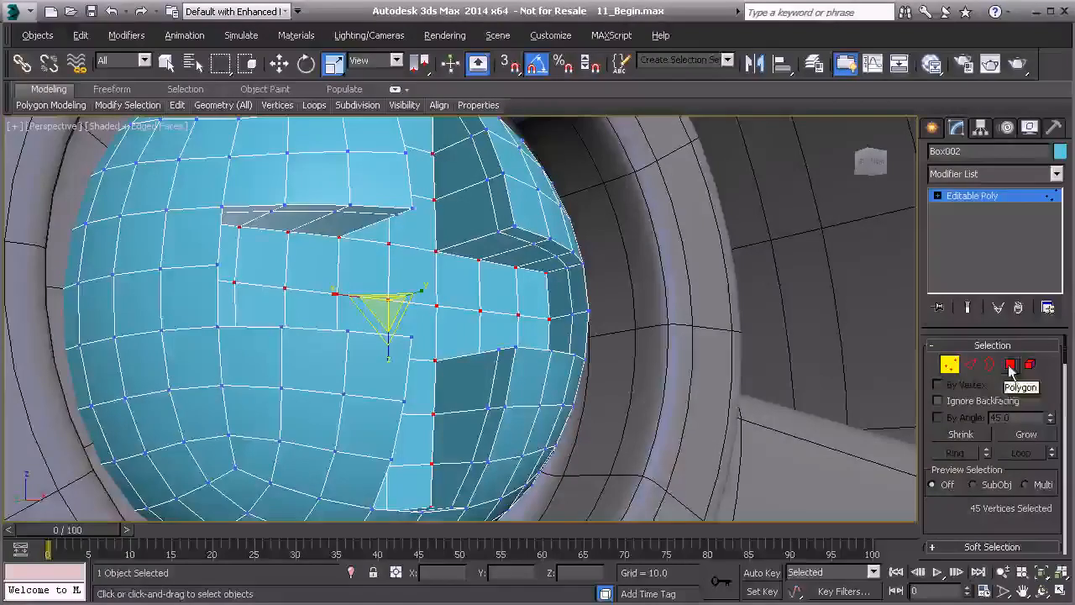
click(974, 367)
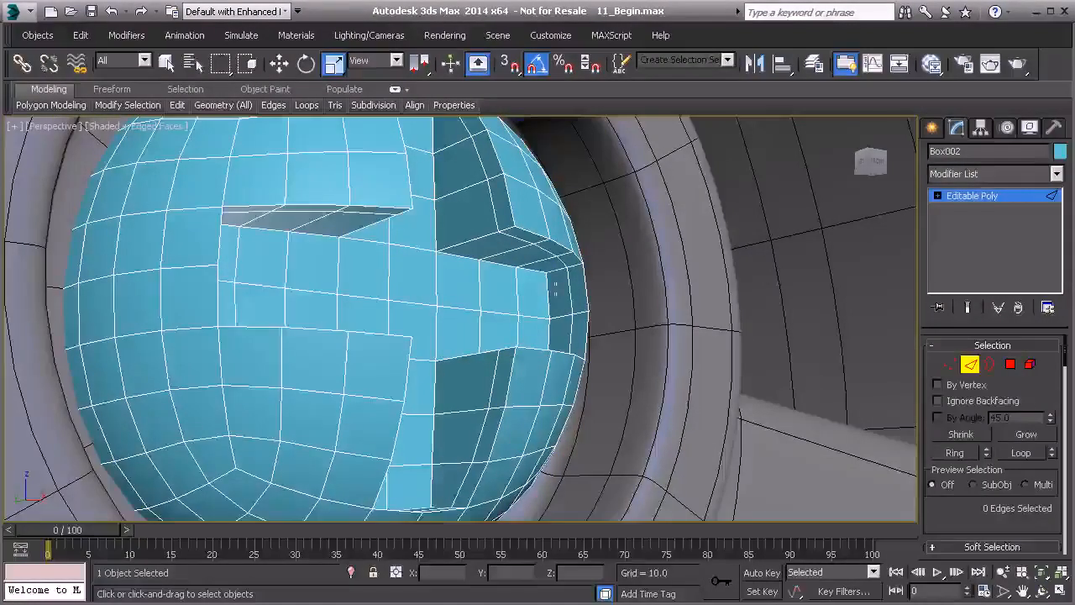
mouse_move(176, 107)
click(318, 151)
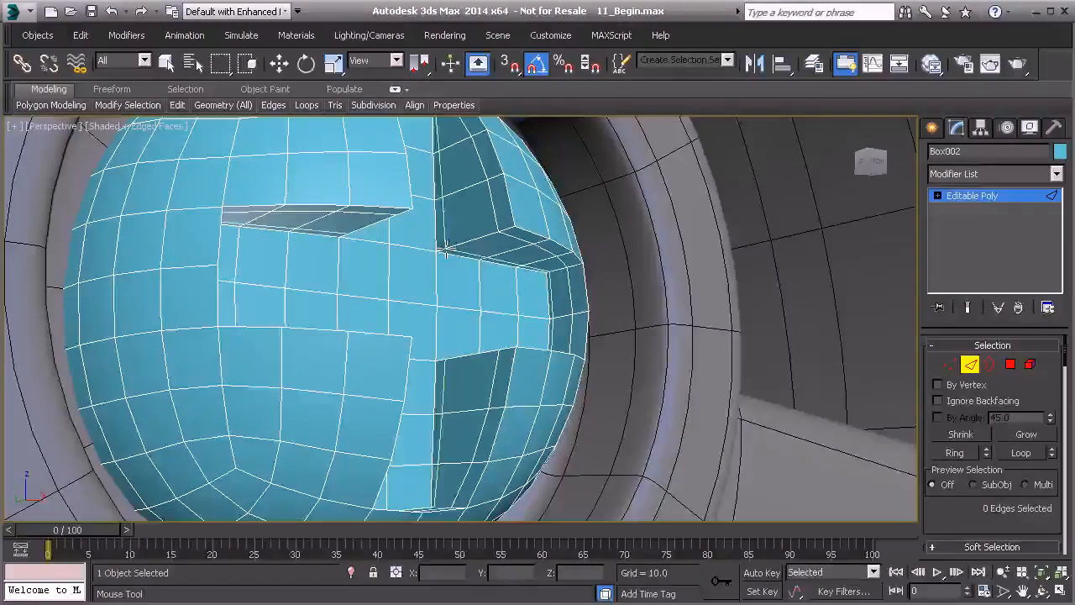
click(451, 248)
alt+middle_drag(450, 247, 890, 372)
click(970, 364)
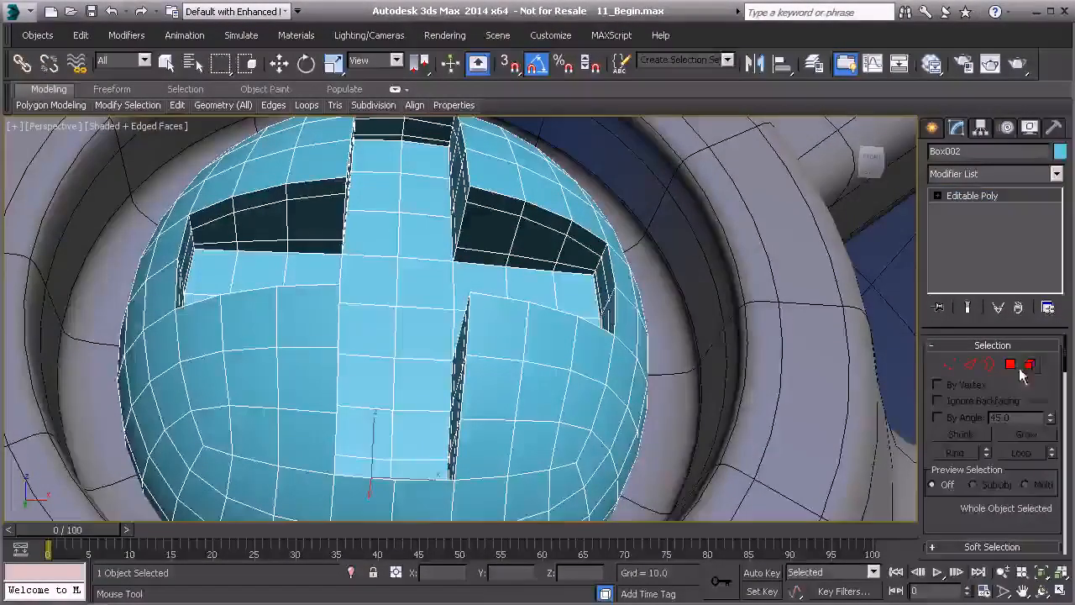
Step: Inset the cross floor polygons as a group by 0.05
click(1011, 364)
alt+middle_drag(470, 252, 378, 200)
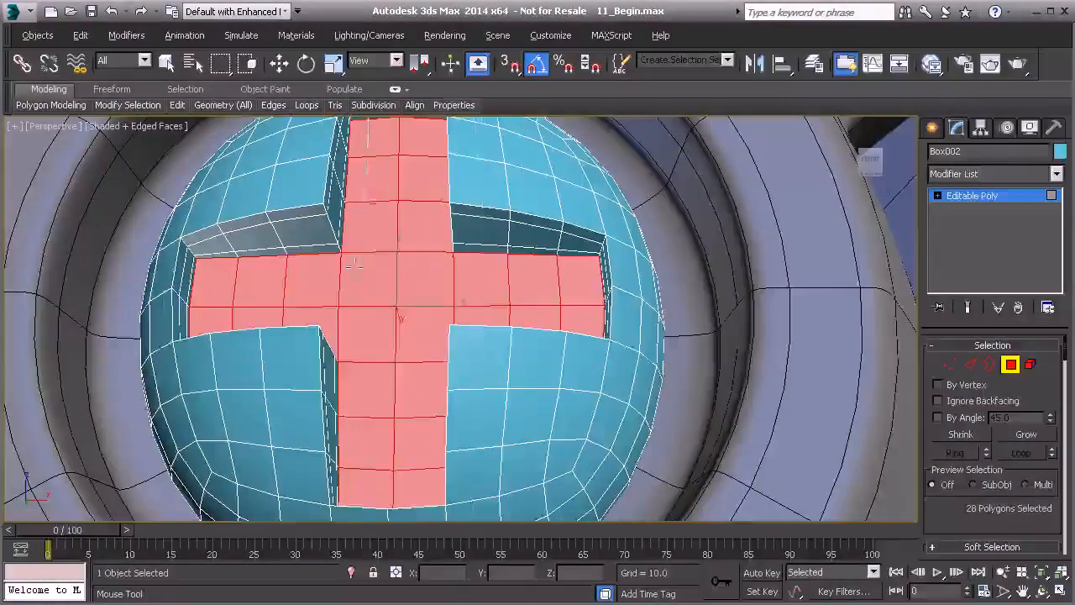
key(w)
scroll(999, 475, down, 4)
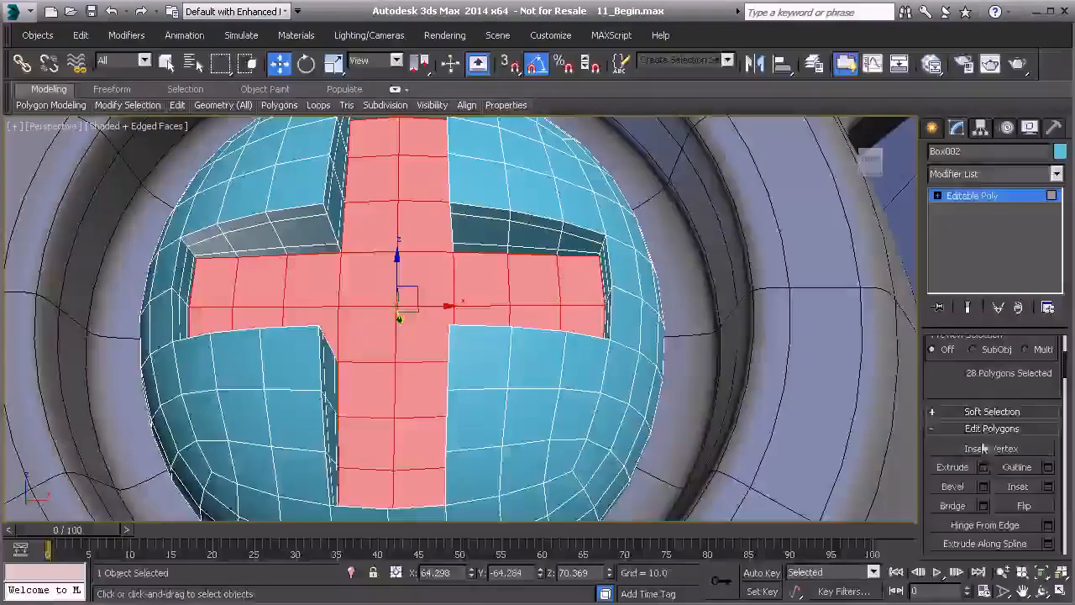
click(1048, 486)
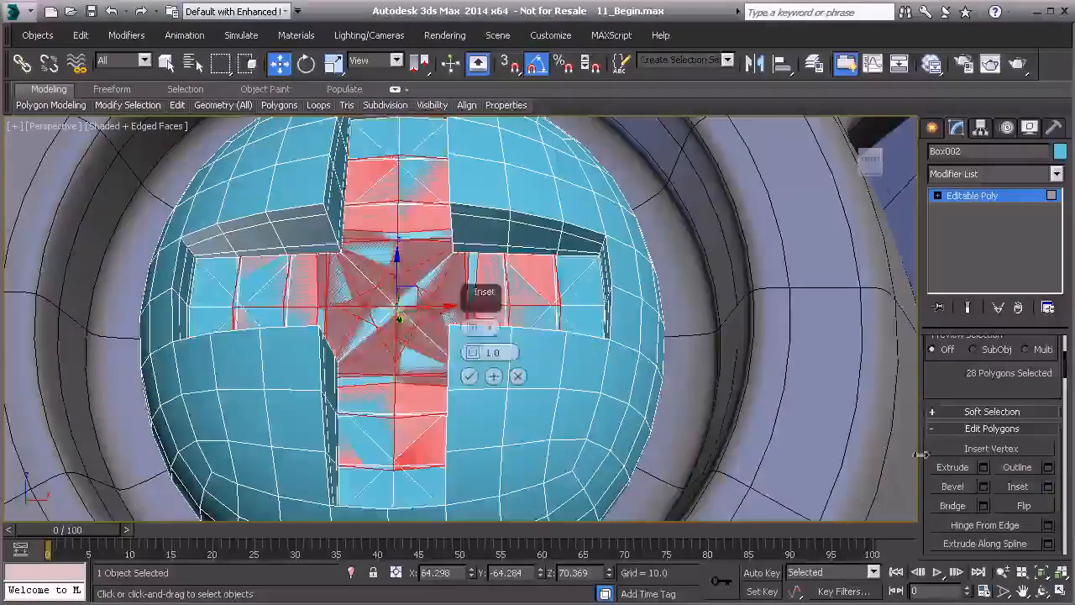
right_click(472, 352)
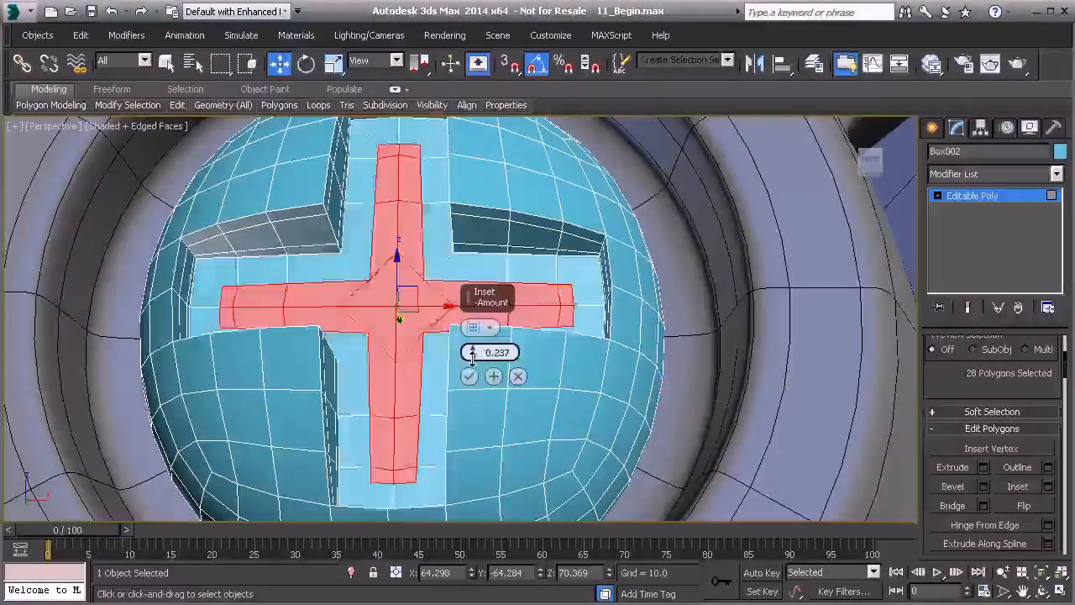
drag(472, 353, 472, 353)
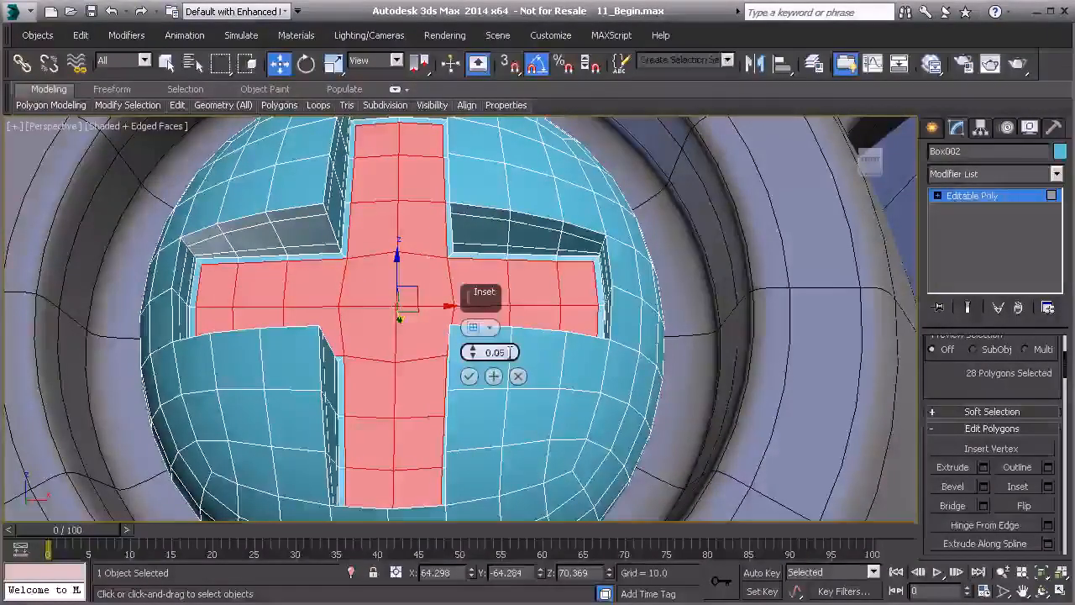
alt+middle_drag(376, 307, 422, 327)
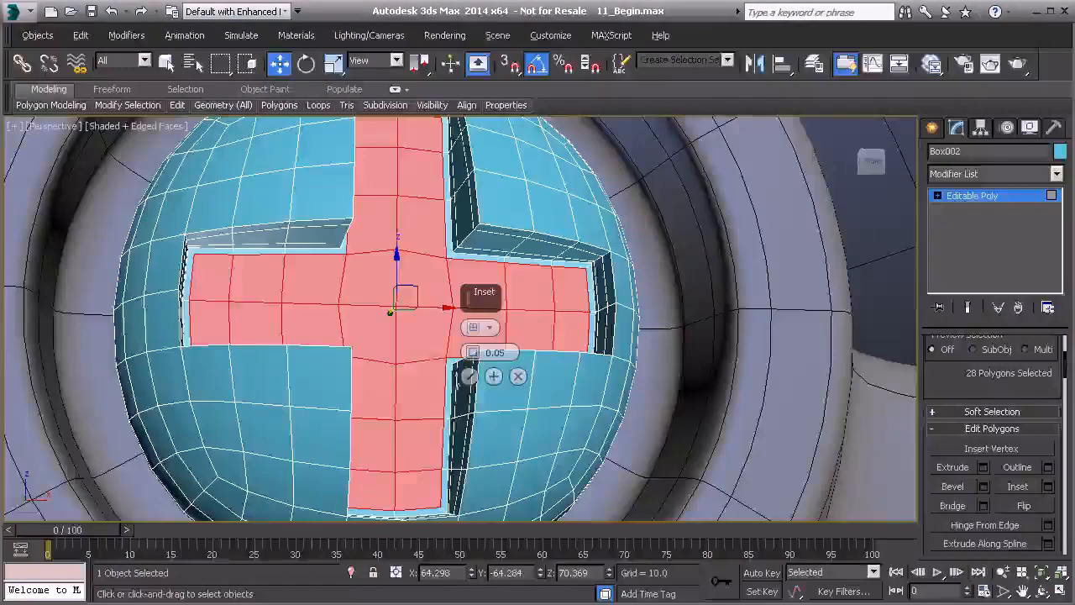
Step: Apply a TurboSmooth modifier to the whole half-sphere with the recessed cross
click(1000, 195)
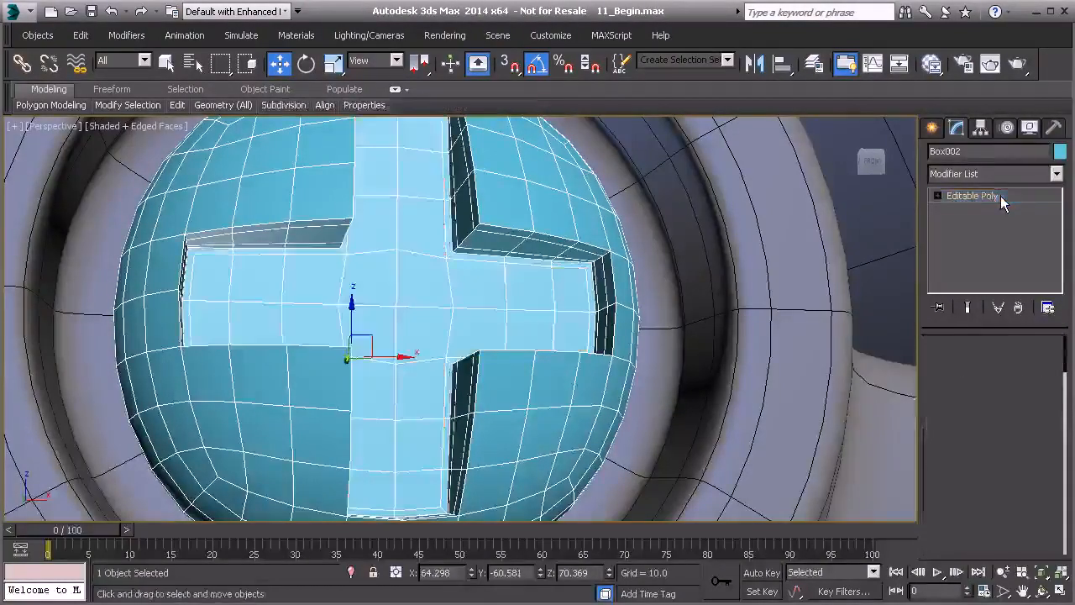
click(1055, 173)
drag(1057, 220, 1055, 598)
click(997, 556)
scroll(327, 293, down, 5)
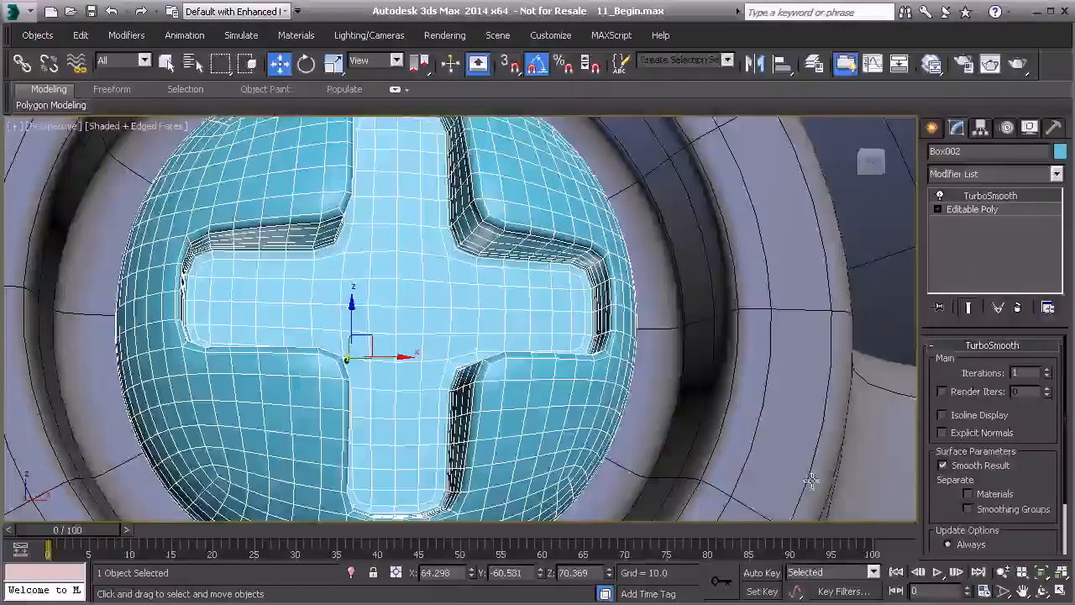
alt+middle_drag(326, 293, 334, 329)
alt+middle_drag(514, 305, 538, 319)
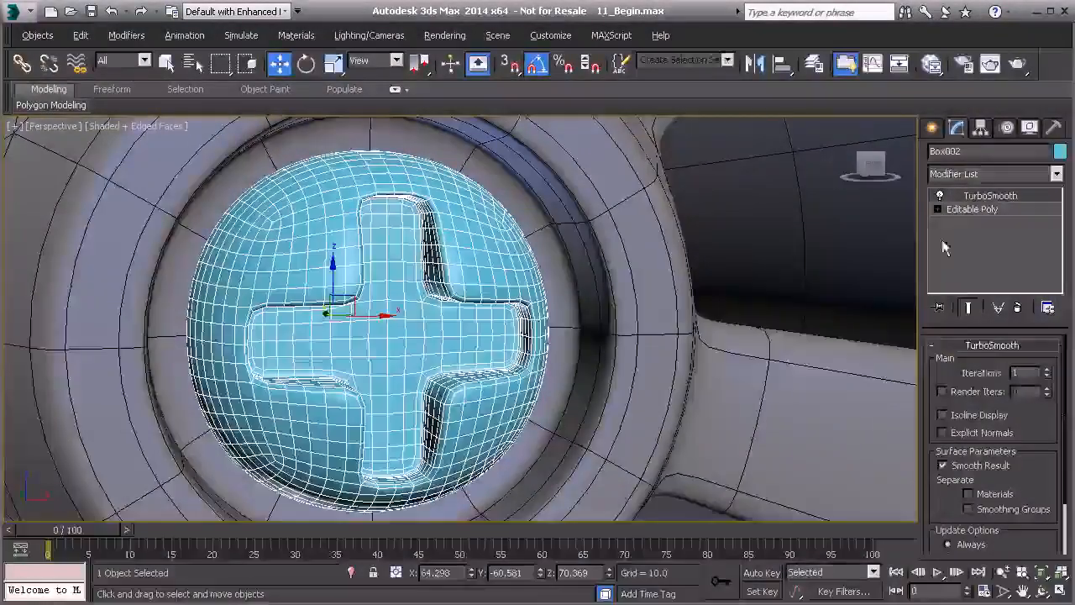
Step: Turn on Isoline Display for the TurboSmooth and set its iterations to 2
click(943, 415)
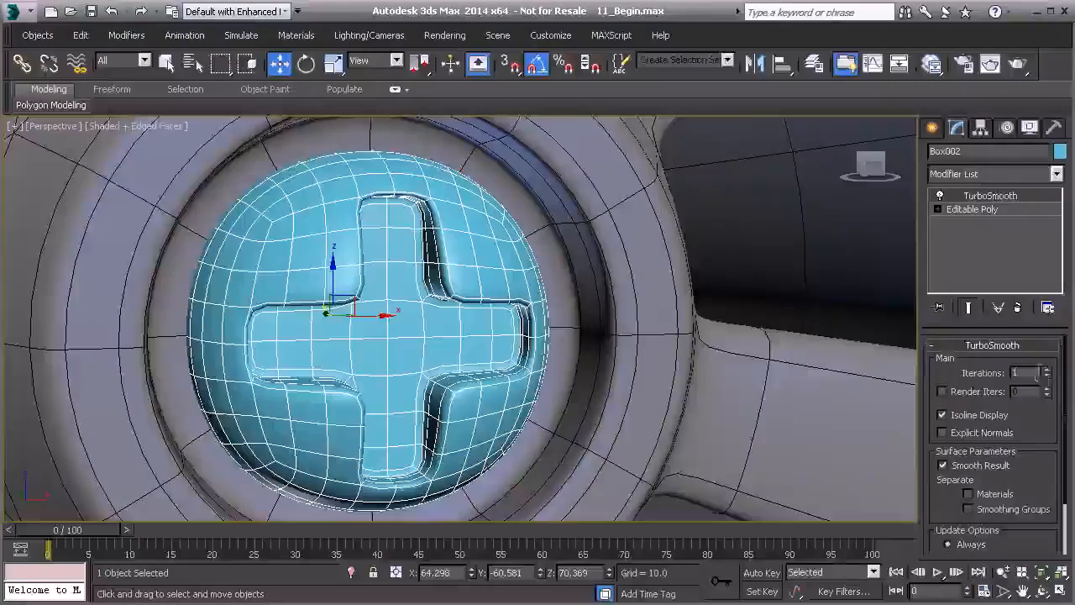
click(1046, 369)
alt+middle_drag(336, 308, 497, 328)
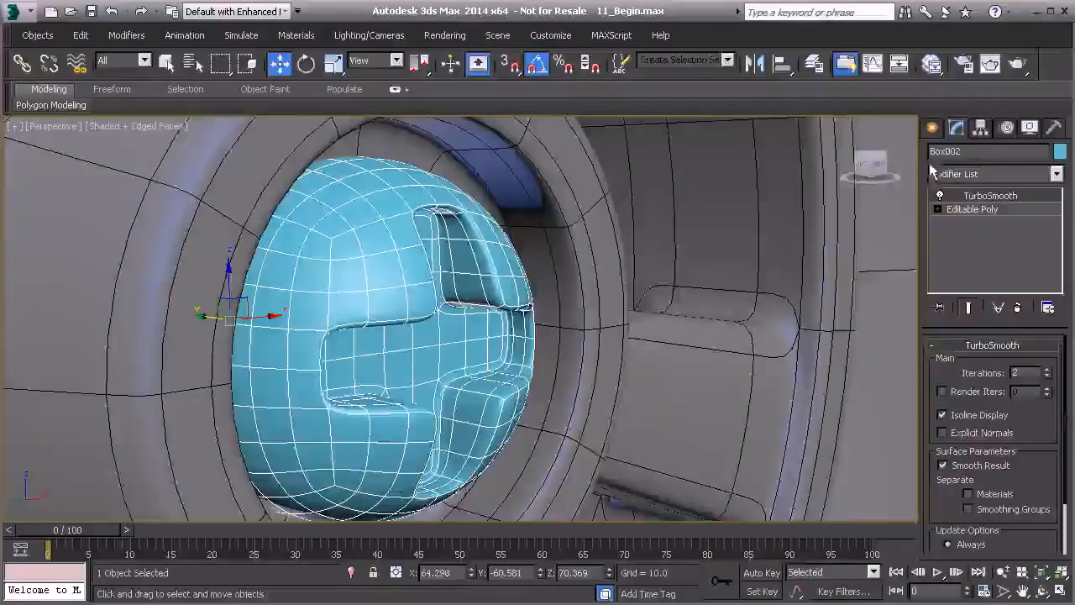
alt+middle_drag(420, 355, 381, 355)
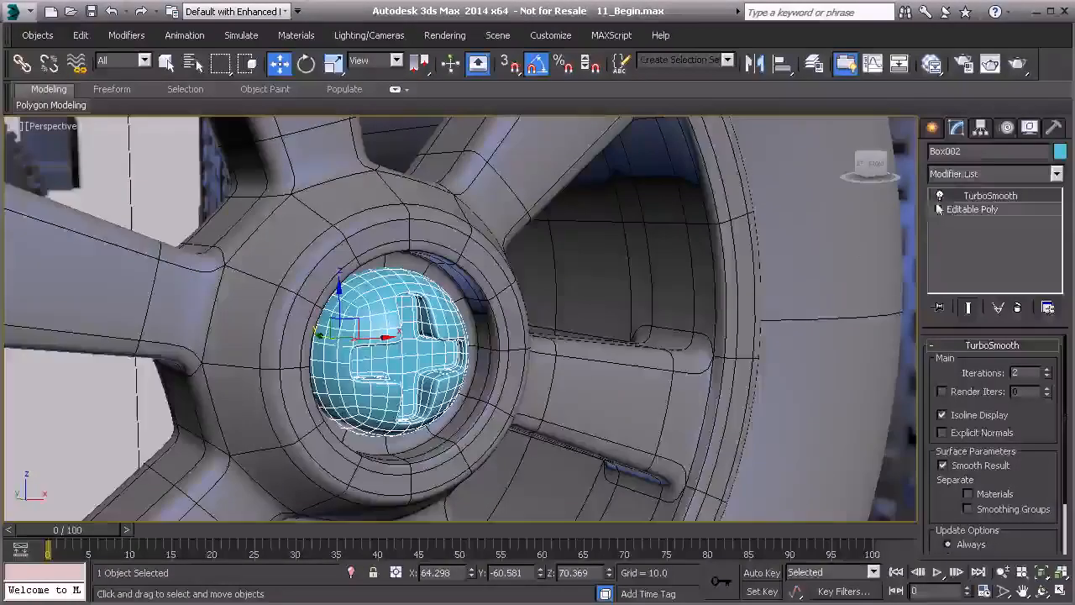
Step: Center the hub cap's pivot on the object
click(980, 129)
click(981, 235)
click(980, 320)
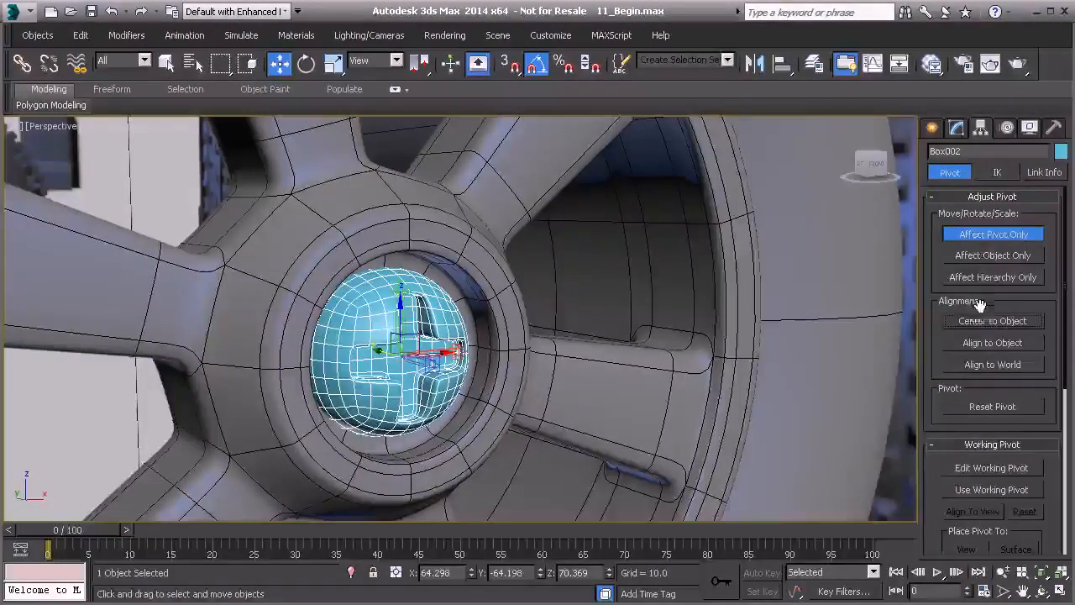
click(985, 240)
Step: Move the hub cap out of the wheel along Y, to about -71.483
alt+middle_drag(458, 357, 376, 359)
drag(376, 359, 623, 366)
middle_drag(624, 366, 420, 364)
alt+middle_drag(420, 365, 506, 357)
scroll(482, 360, up, 3)
alt+middle_drag(519, 410, 480, 412)
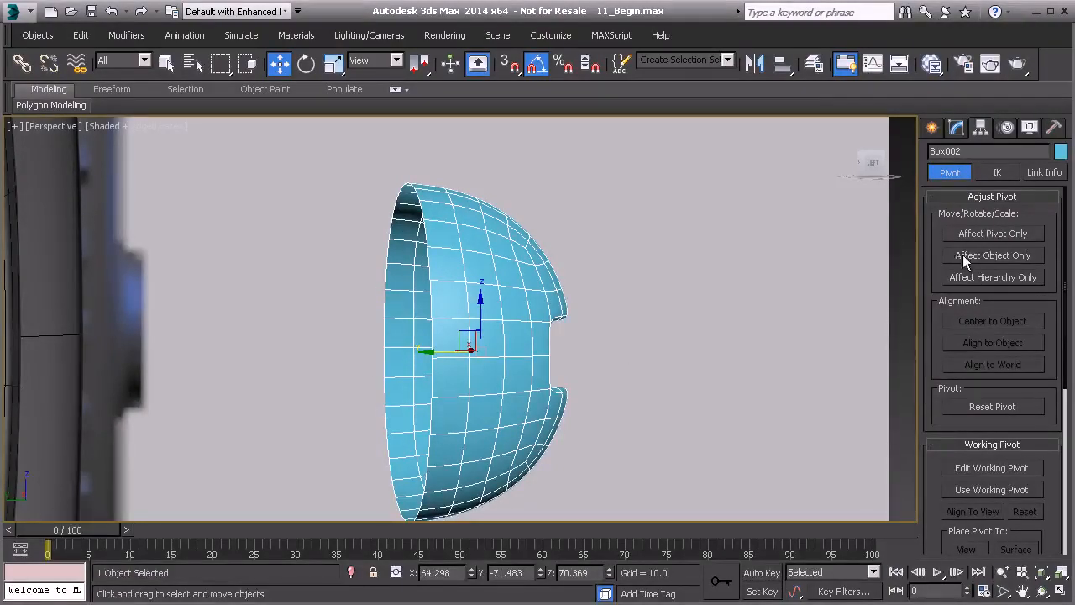
Step: Select the open border at the back of the half-sphere and extend it inward by scaling a copy of its edges
click(957, 129)
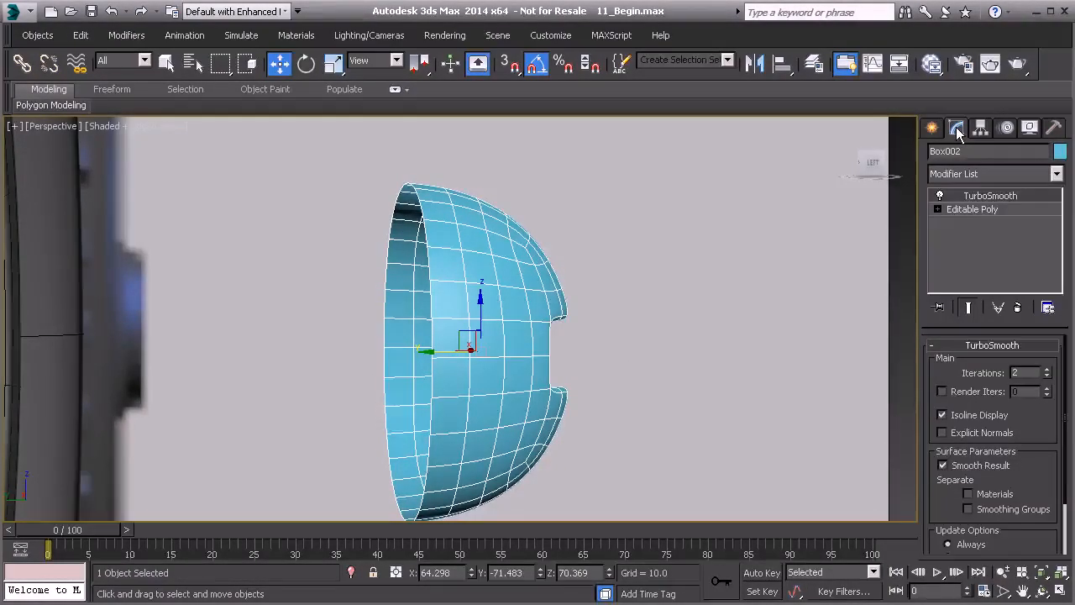
click(966, 209)
click(990, 364)
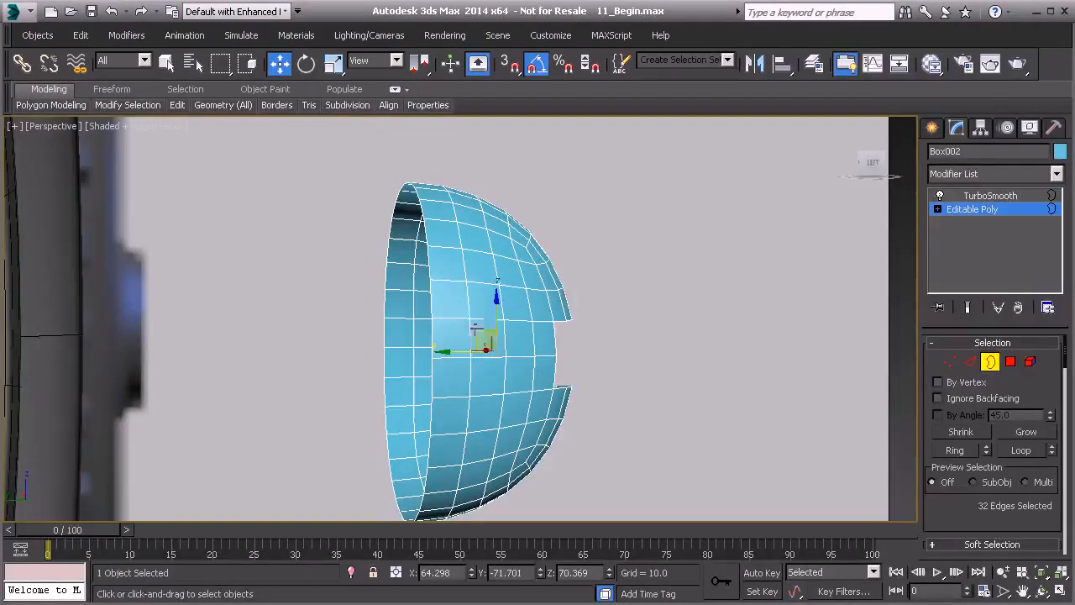
alt+middle_drag(429, 255, 413, 245)
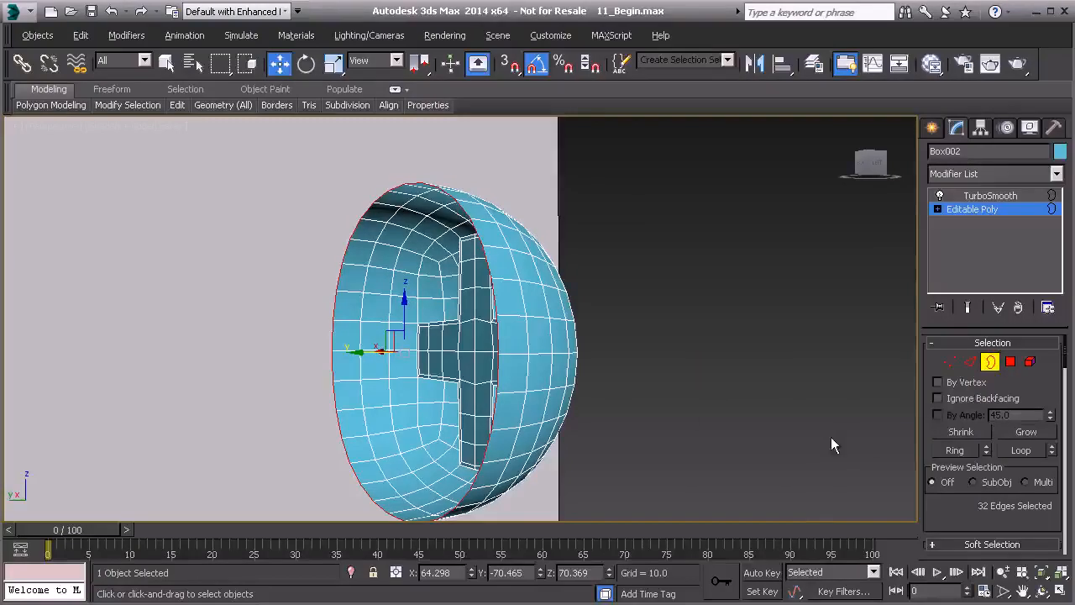
click(332, 64)
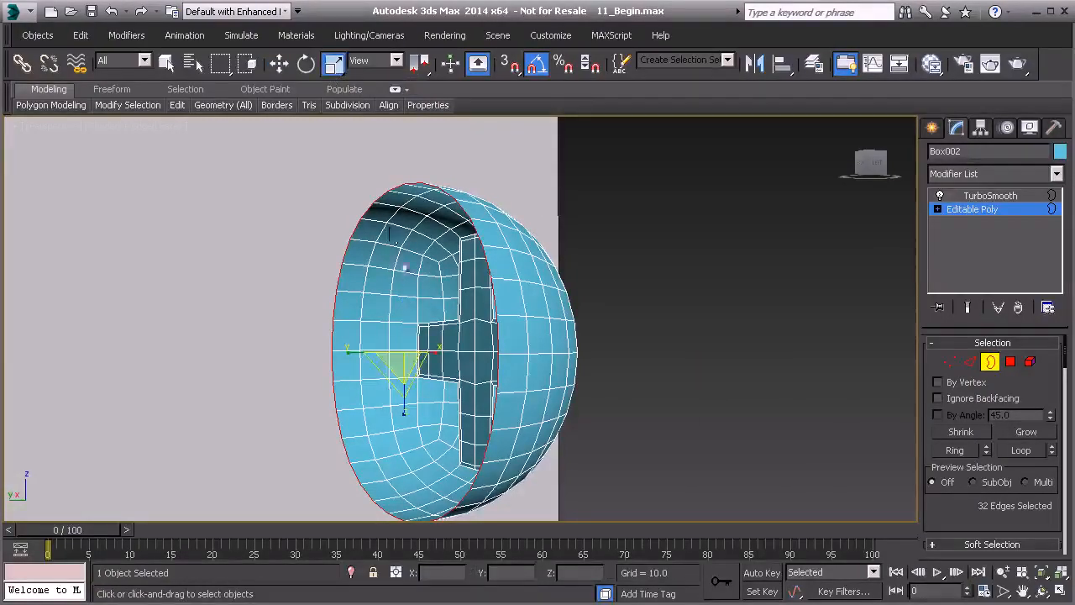
alt+middle_drag(406, 374, 431, 378)
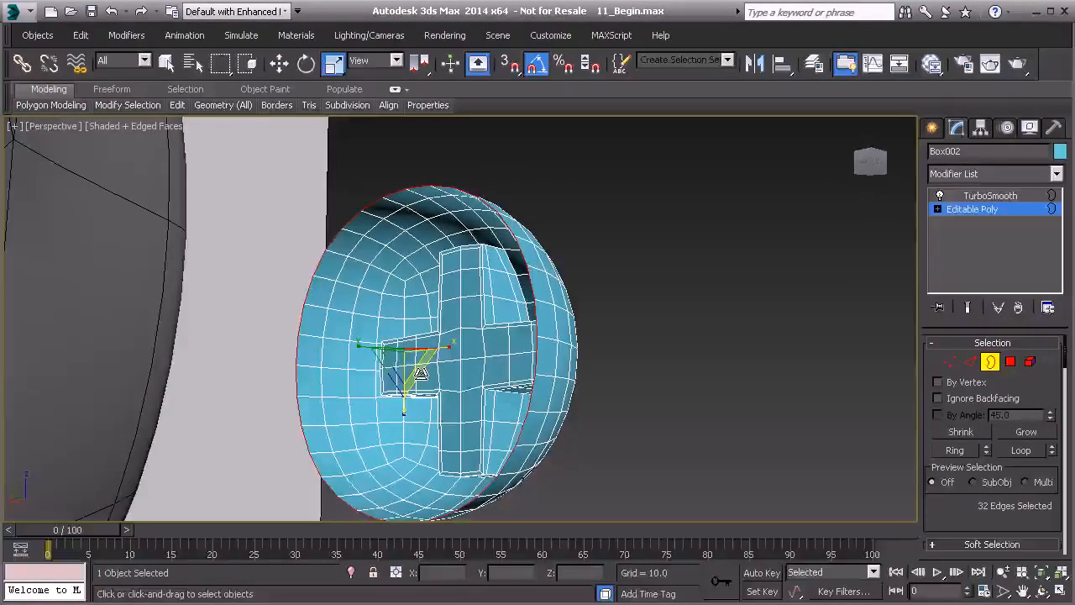
drag(420, 374, 391, 358)
alt+middle_drag(466, 340, 372, 360)
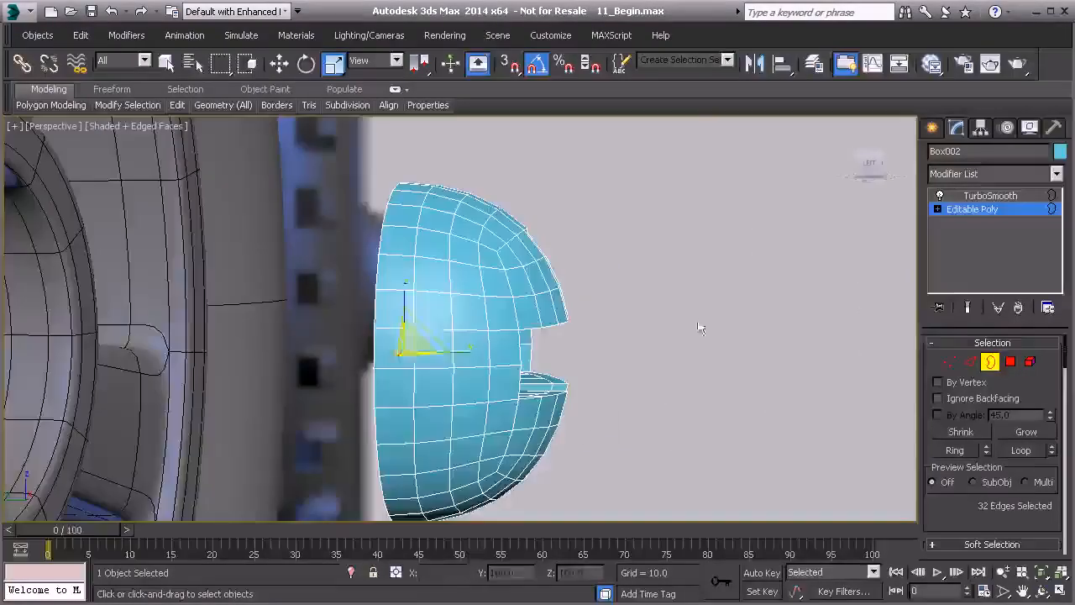
Step: Show the smoothed end result and scale the rear border further inward, leaving a smaller circular opening
click(968, 307)
alt+middle_drag(576, 266, 427, 356)
drag(418, 367, 386, 362)
drag(956, 503, 956, 479)
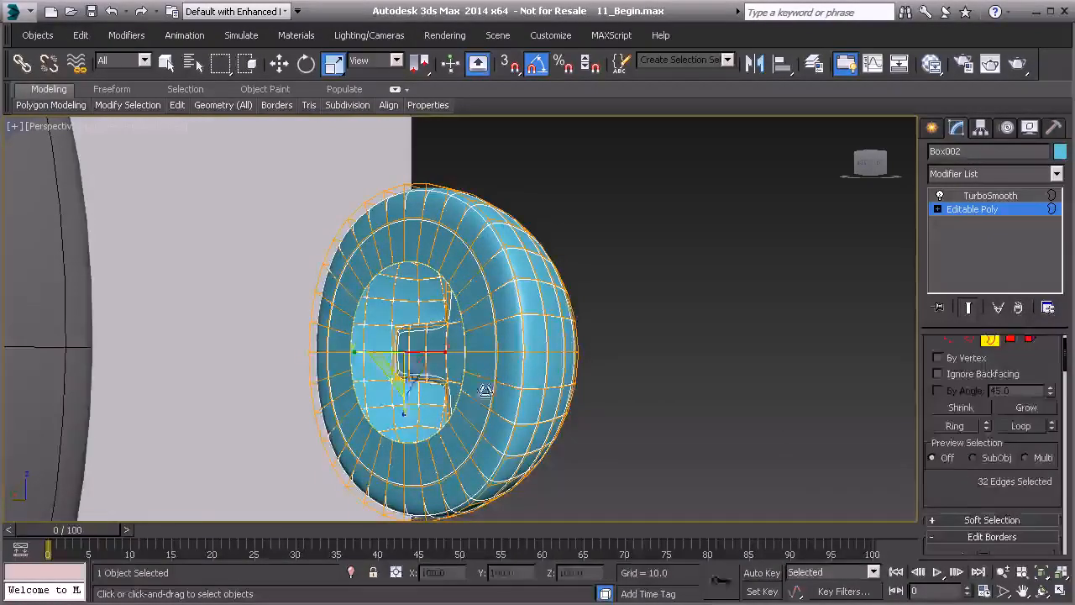
scroll(974, 490, down, 3)
click(984, 479)
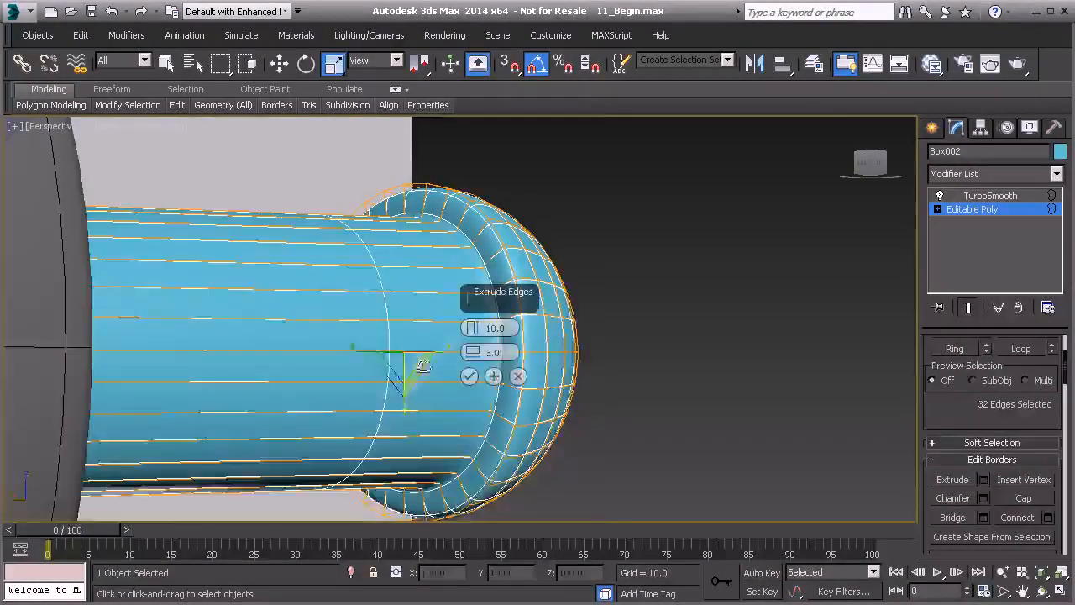
click(517, 377)
Step: Extend the rear border backward along Y to about -69.341, forming a cylindrical neck behind the cap
alt+middle_drag(460, 316, 435, 335)
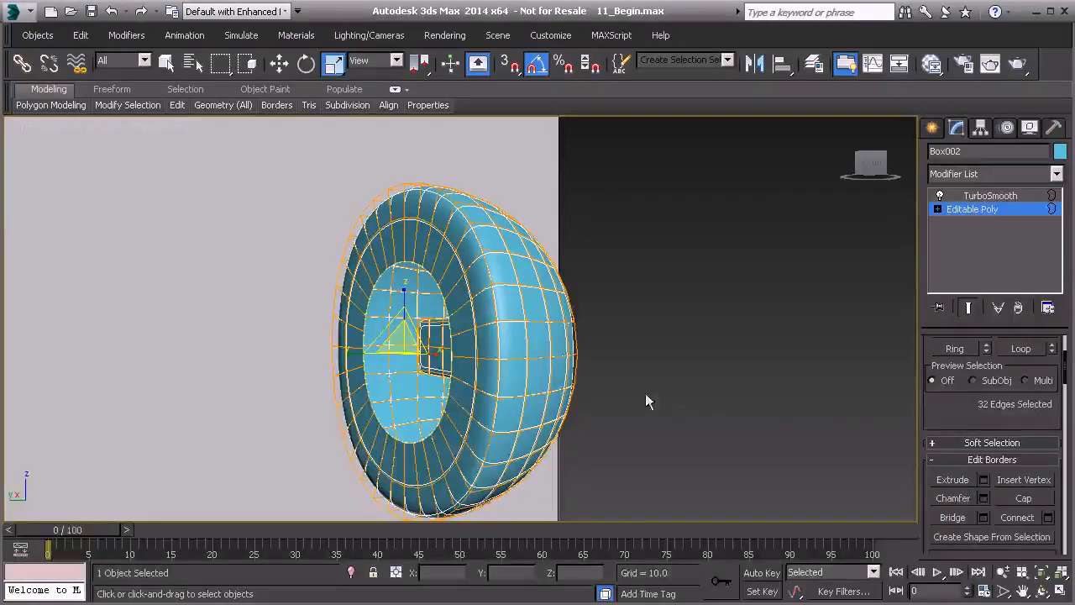
key(w)
alt+middle_drag(412, 370, 383, 403)
shift+drag(354, 374, 278, 384)
alt+middle_drag(275, 385, 408, 322)
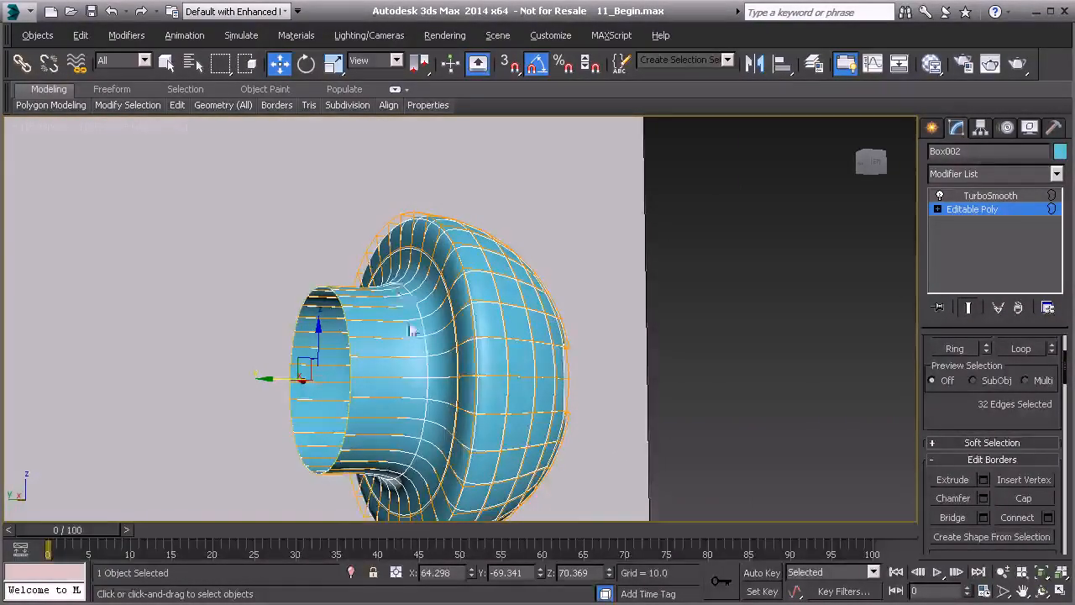
Step: Insert an edge loop with SwiftLoop around the neck, near its junction with the back of the cap
click(177, 105)
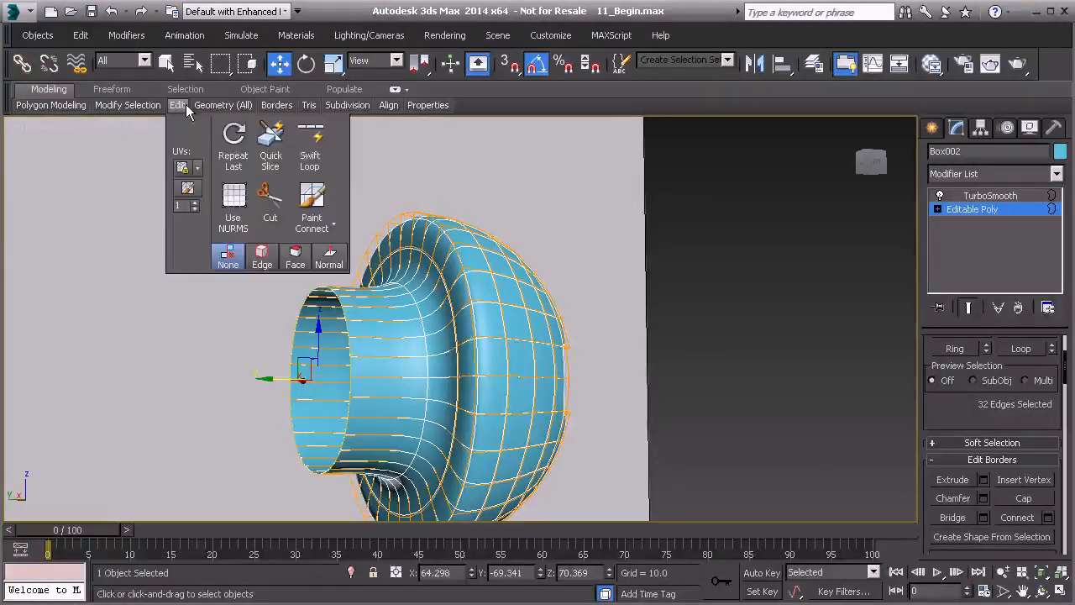
click(309, 147)
alt+middle_drag(437, 336, 399, 361)
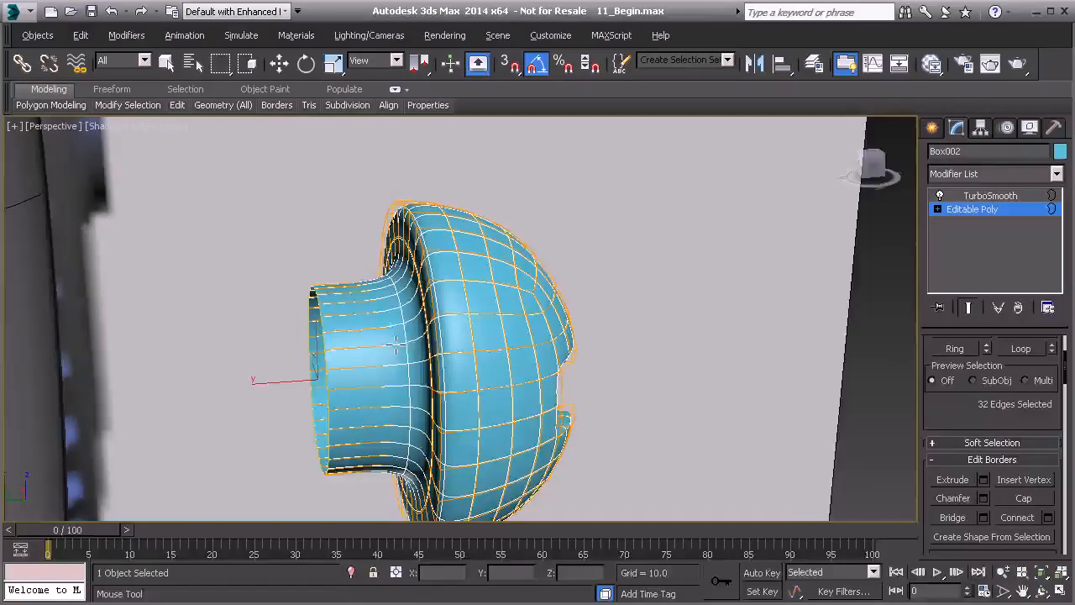
mouse_move(380, 316)
alt+middle_down()
mouse_move(398, 375)
mouse_move(414, 309)
mouse_move(391, 309)
mouse_move(372, 283)
mouse_move(437, 361)
mouse_move(414, 333)
alt+middle_up()
scroll(406, 359, up, 3)
key(F3)
key(w)
key(F3)
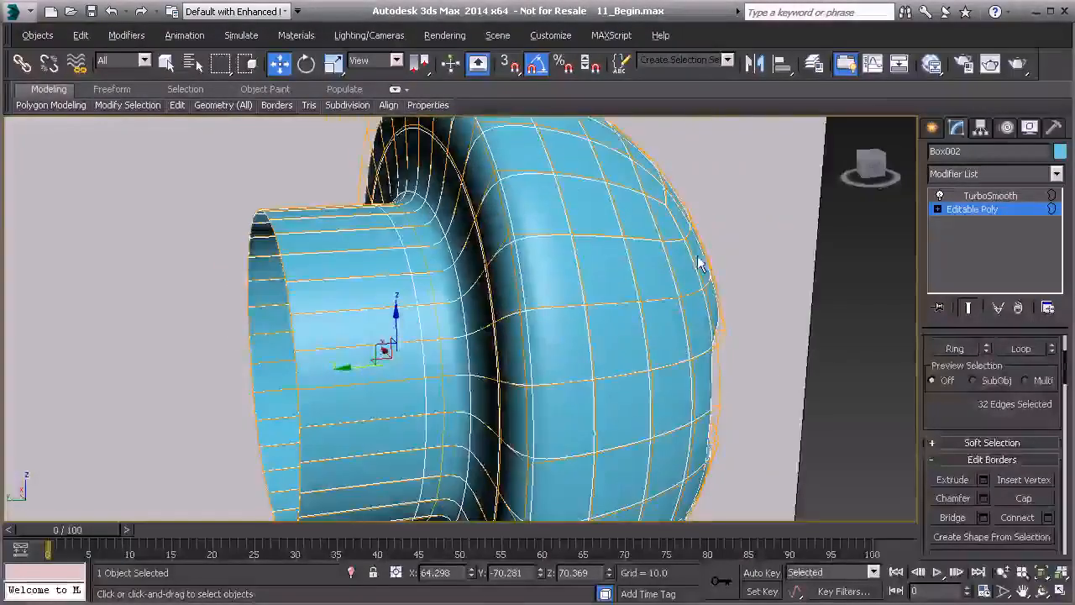
Step: Return to the TurboSmooth level and move the hub cap back into the wheel center along Y, to about -64.233
click(971, 208)
click(989, 195)
right_click(813, 269)
click(763, 398)
click(761, 402)
alt+middle_drag(767, 400, 578, 365)
scroll(561, 359, down, 3)
click(569, 364)
middle_drag(458, 359, 532, 378)
drag(540, 339, 181, 312)
alt+middle_drag(181, 312, 462, 242)
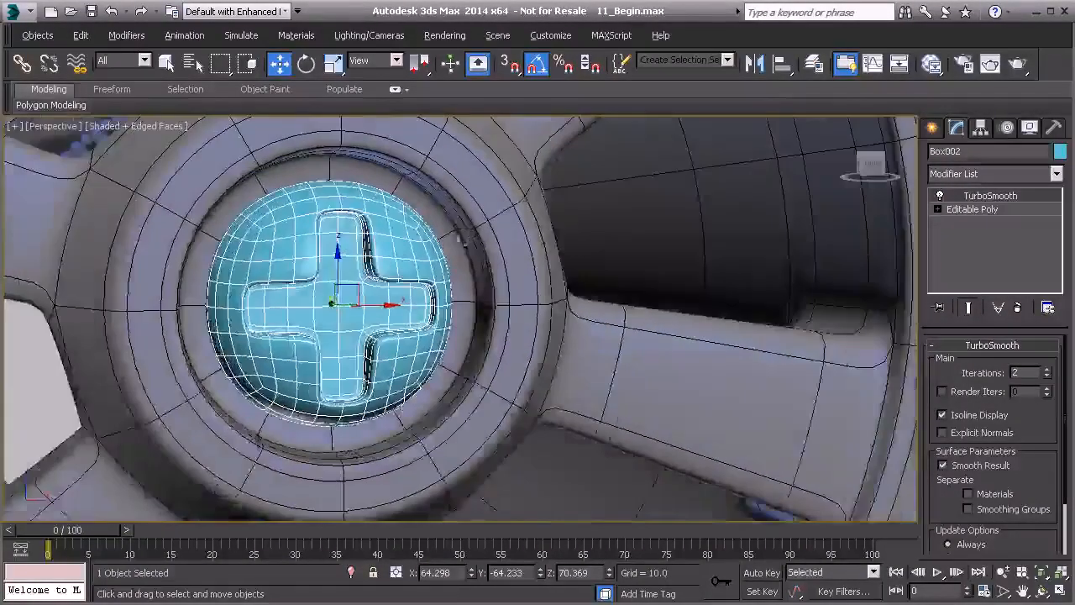
Step: Scale the hub cap up uniformly to about 119.165 percent to fill the wheel's center opening
click(334, 63)
alt+middle_drag(307, 282, 343, 292)
drag(342, 294, 339, 276)
alt+middle_drag(368, 288, 342, 302)
drag(342, 301, 343, 304)
alt+middle_drag(343, 303, 378, 290)
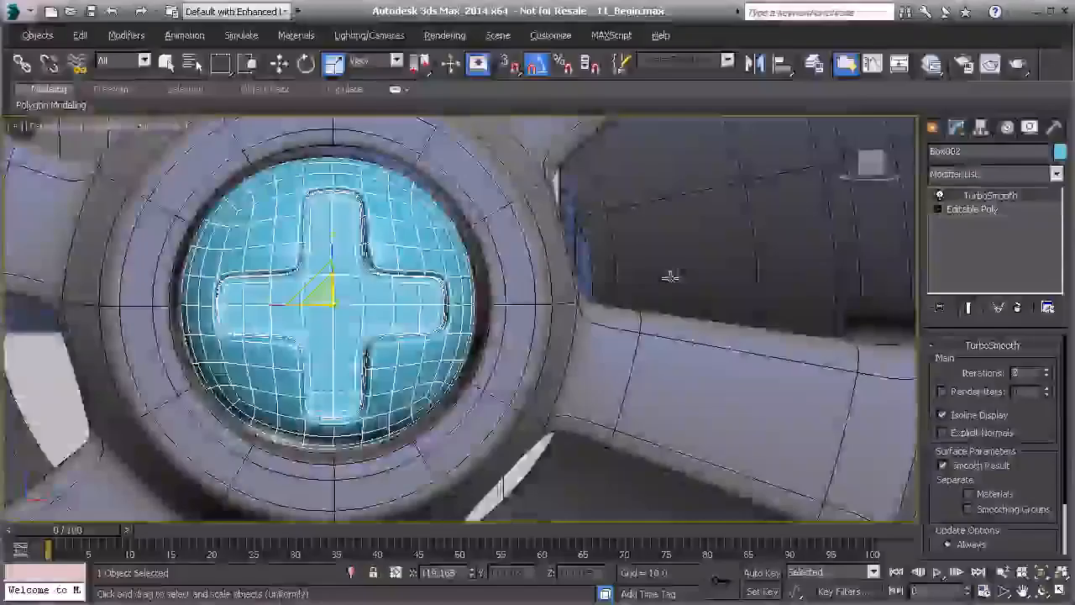
Step: Set the hub cap's object color to black and deselect it
scroll(687, 278, down, 5)
click(1060, 152)
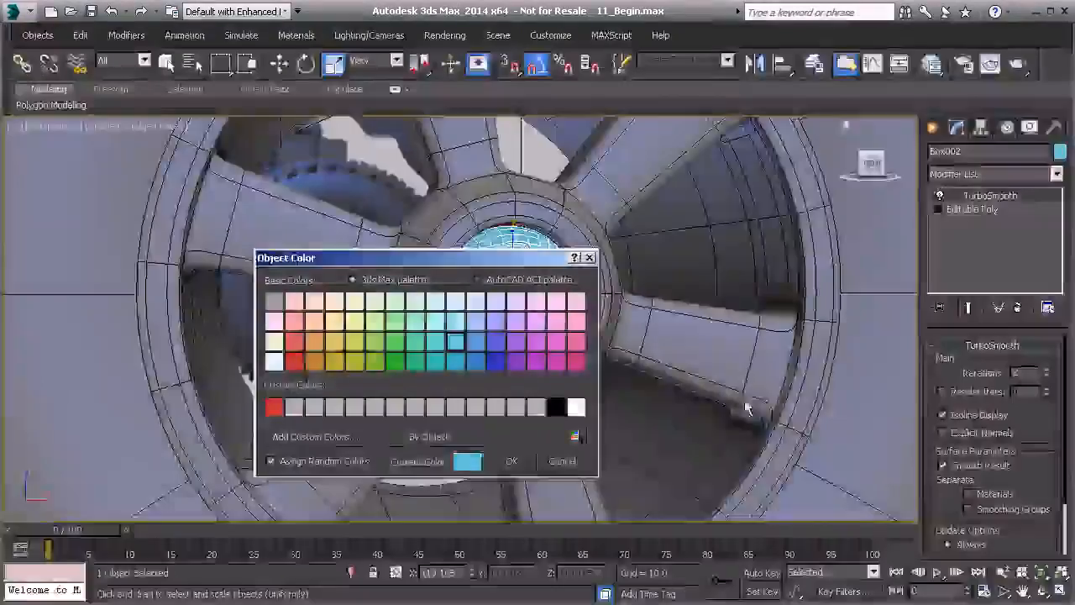
click(556, 407)
click(511, 461)
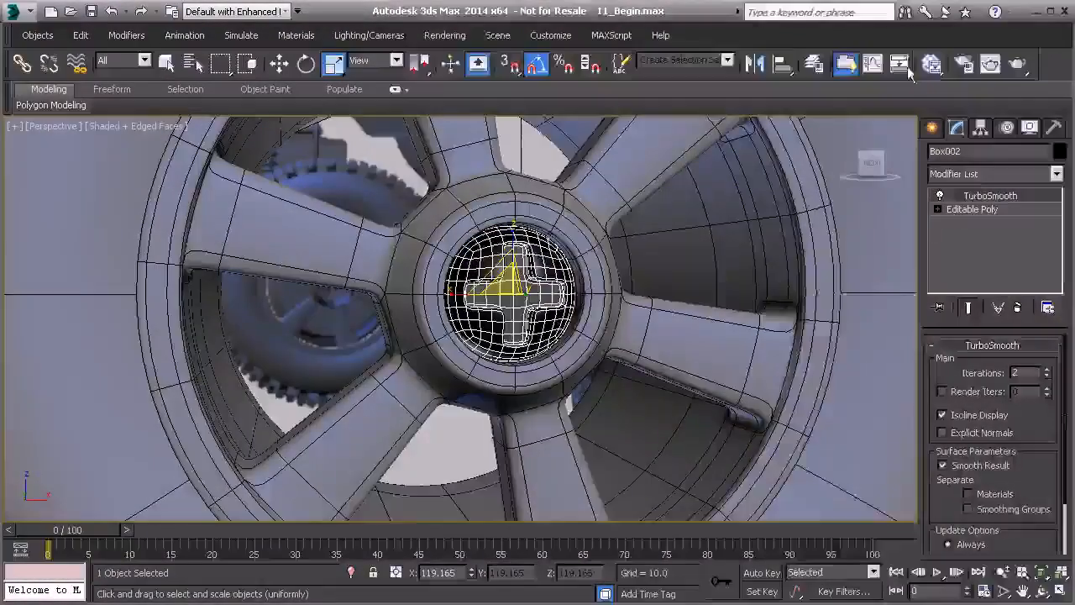
click(873, 65)
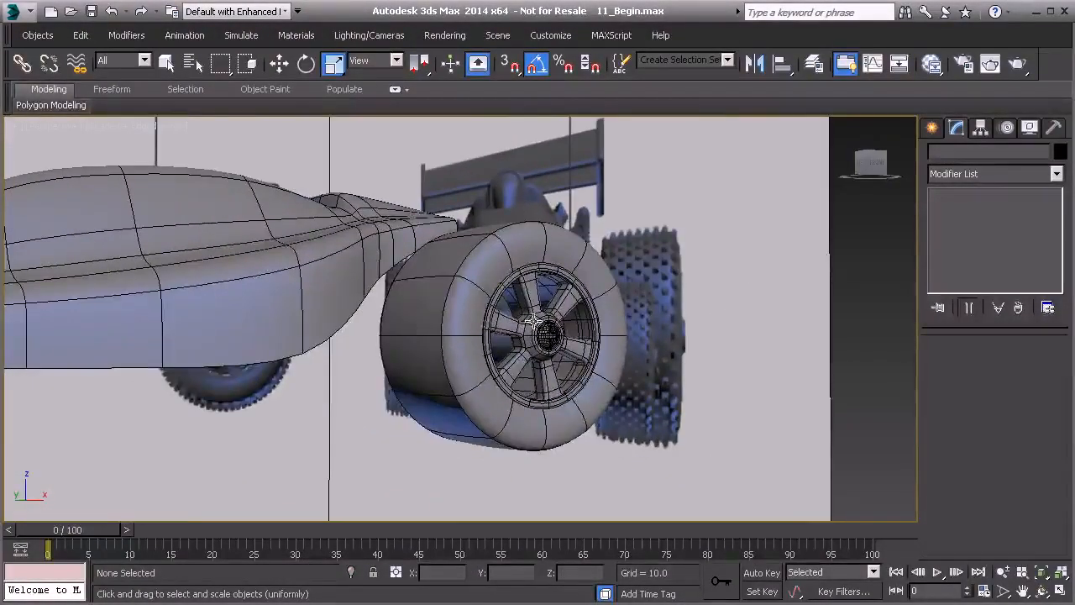
alt+middle_drag(533, 321, 516, 306)
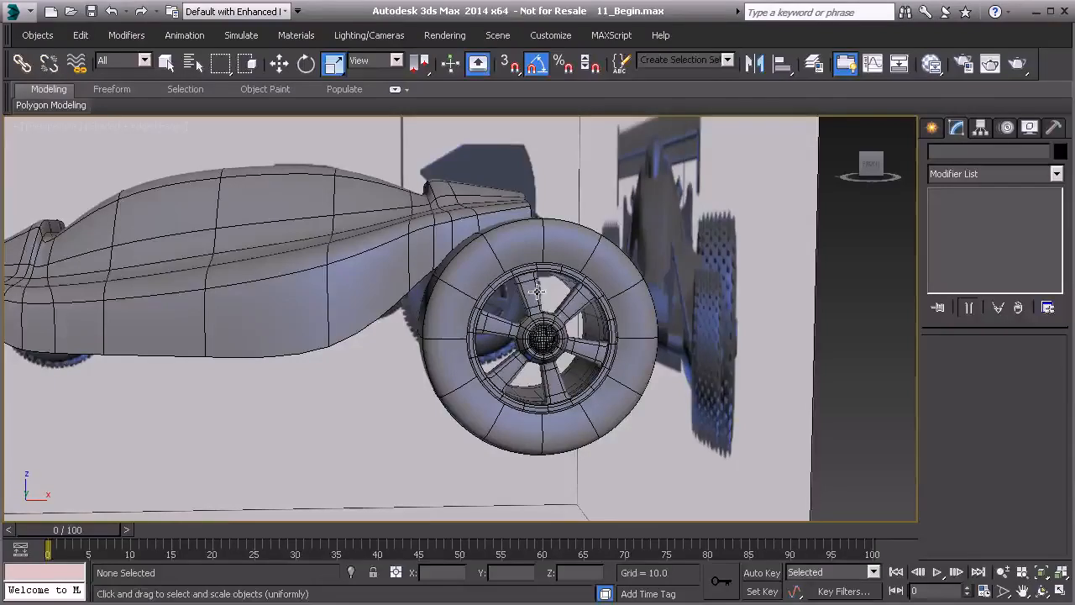
alt+middle_drag(468, 342, 386, 431)
scroll(485, 346, up, 3)
scroll(346, 419, up, 1)
scroll(341, 424, down, 1)
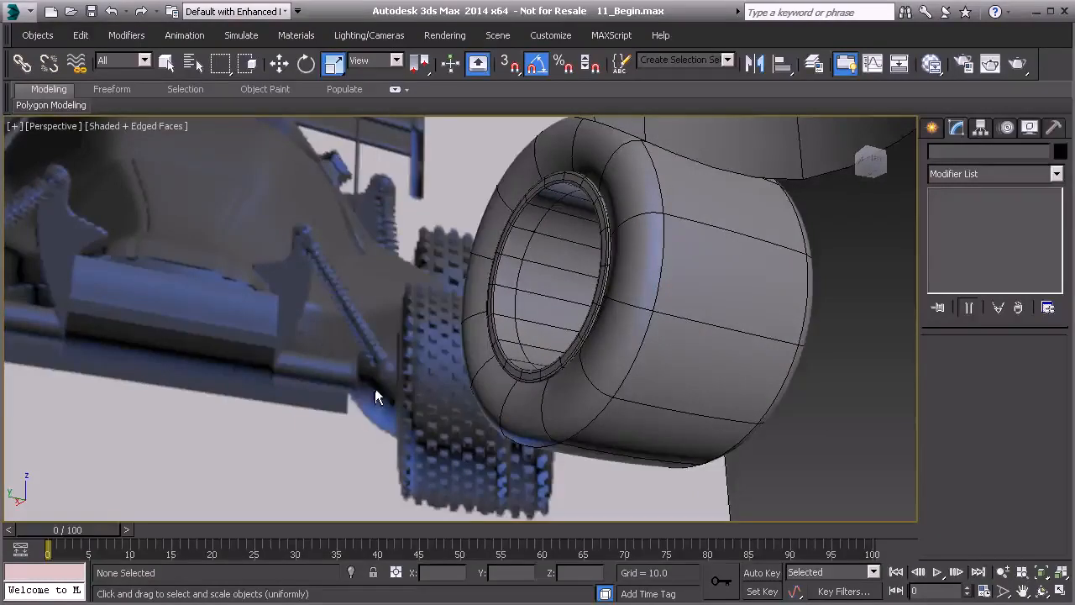